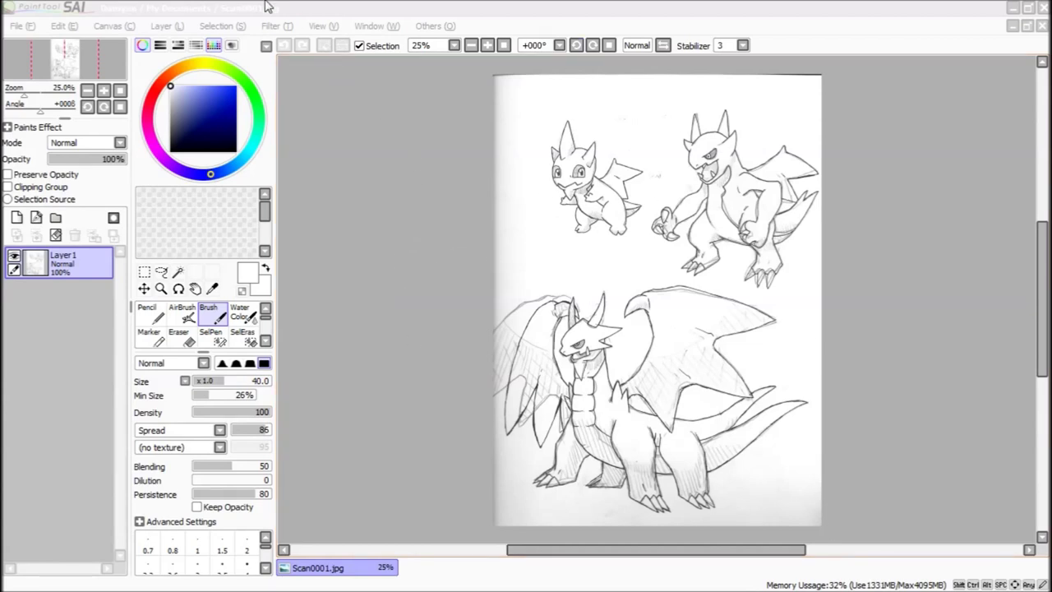
Choose the Lineart brush and look through the other available brushes
click(295, 11)
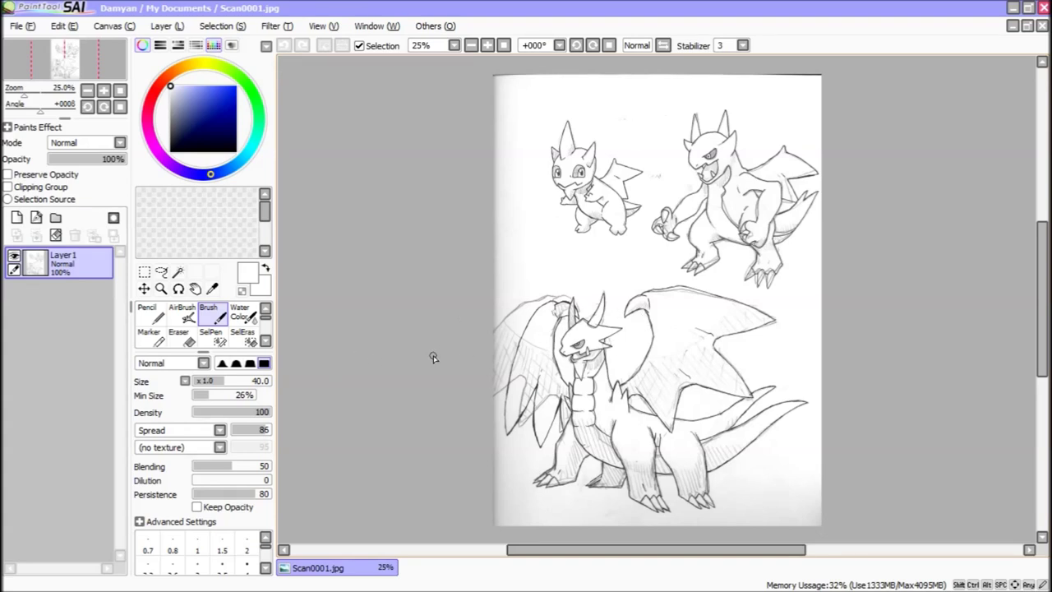
click(265, 341)
click(265, 341)
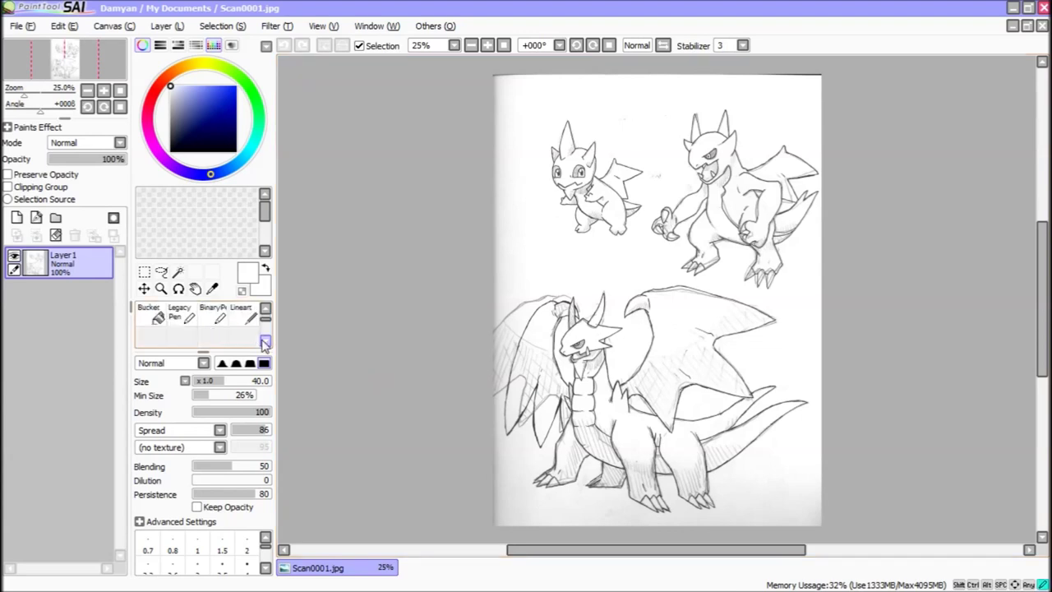
click(243, 312)
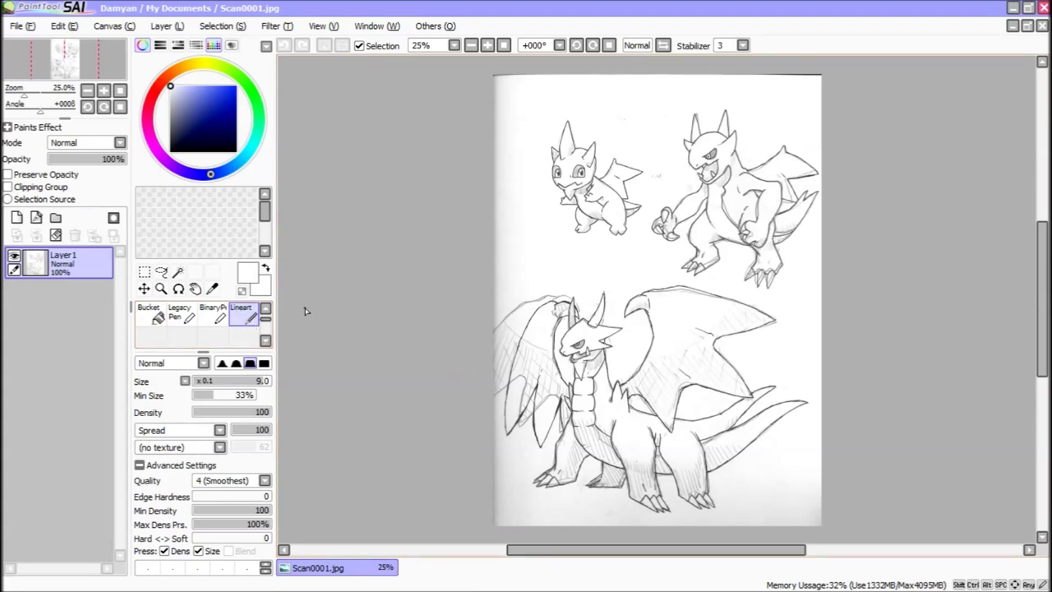
click(266, 310)
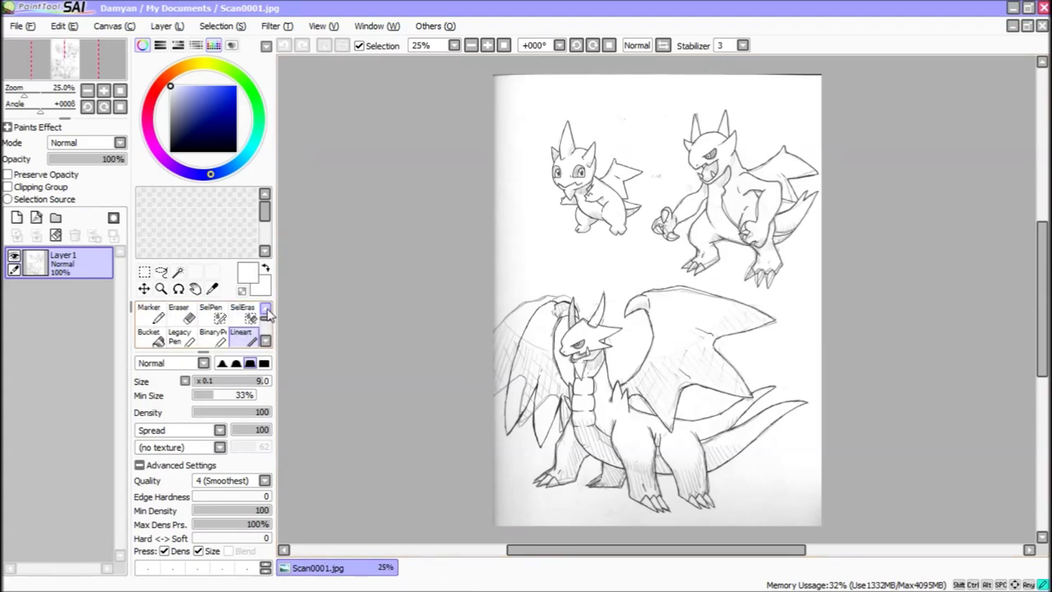
click(266, 310)
click(267, 340)
click(267, 341)
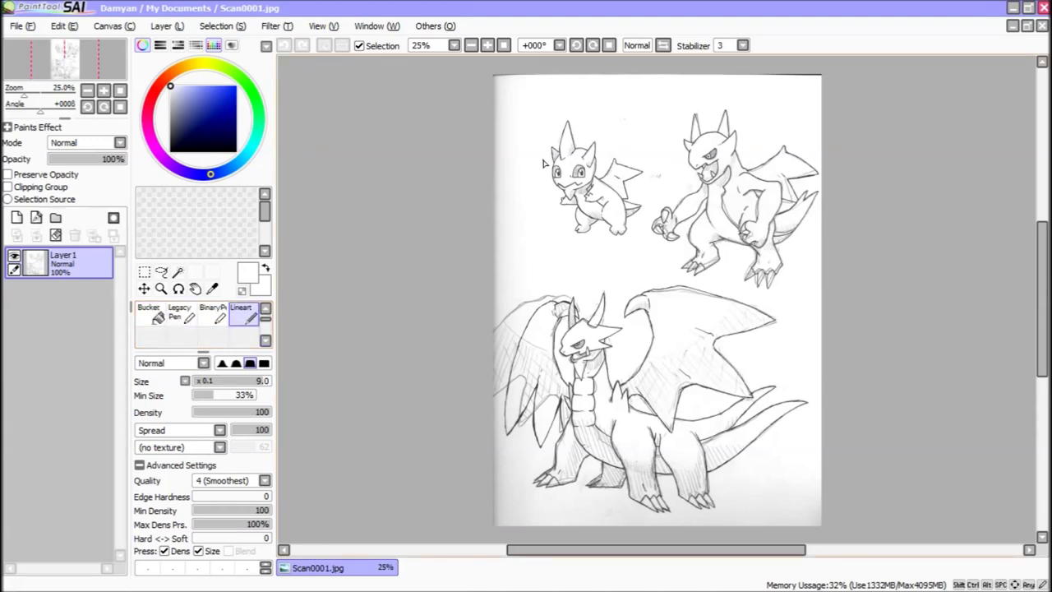
Set the Lineart brush size to 6.2
click(72, 26)
mouse_move(115, 27)
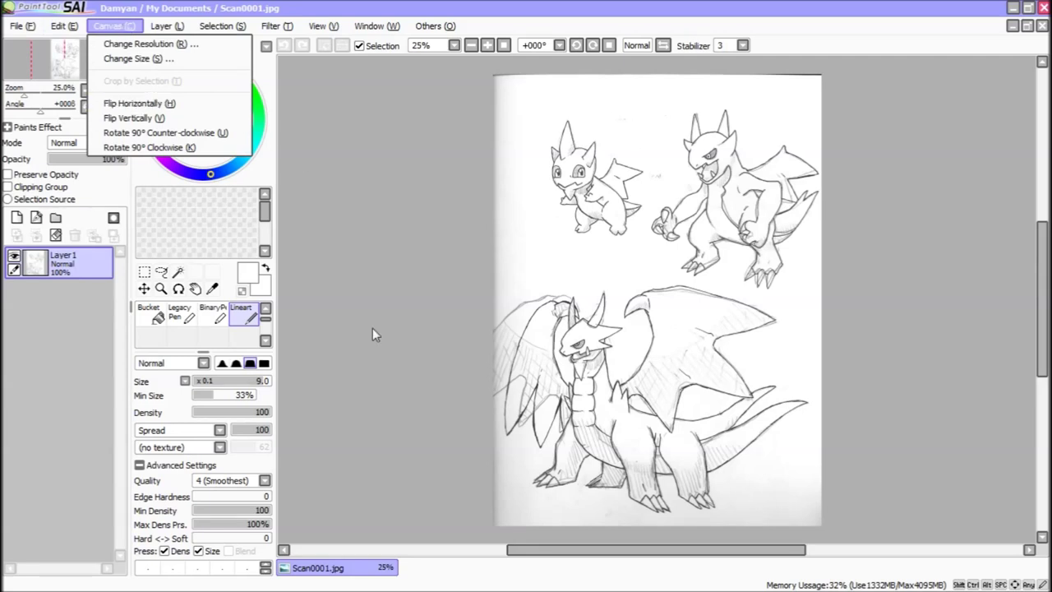
click(250, 382)
drag(251, 381, 243, 384)
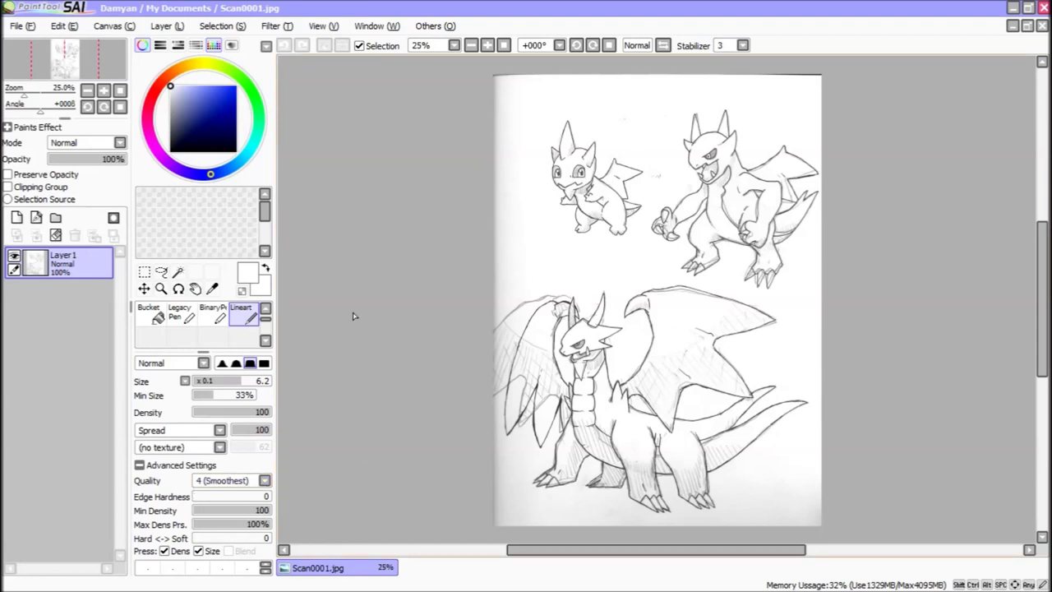
Try a short Lineart stroke in the blank area below the small dragon, and undo it
click(161, 288)
mouse_move(502, 197)
mouse_down()
mouse_move(605, 367)
mouse_move(779, 362)
mouse_up()
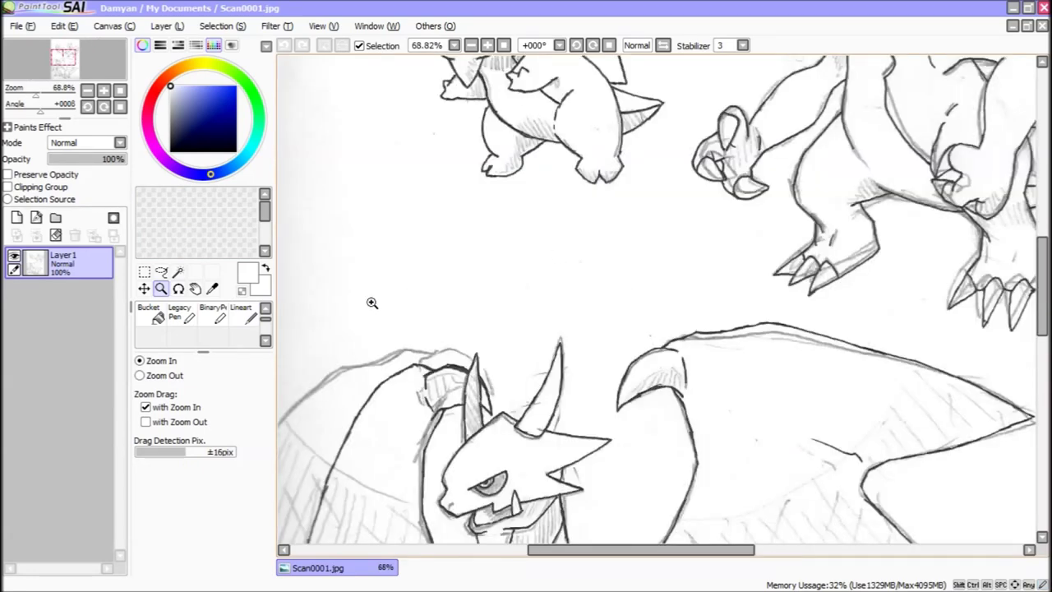
click(241, 313)
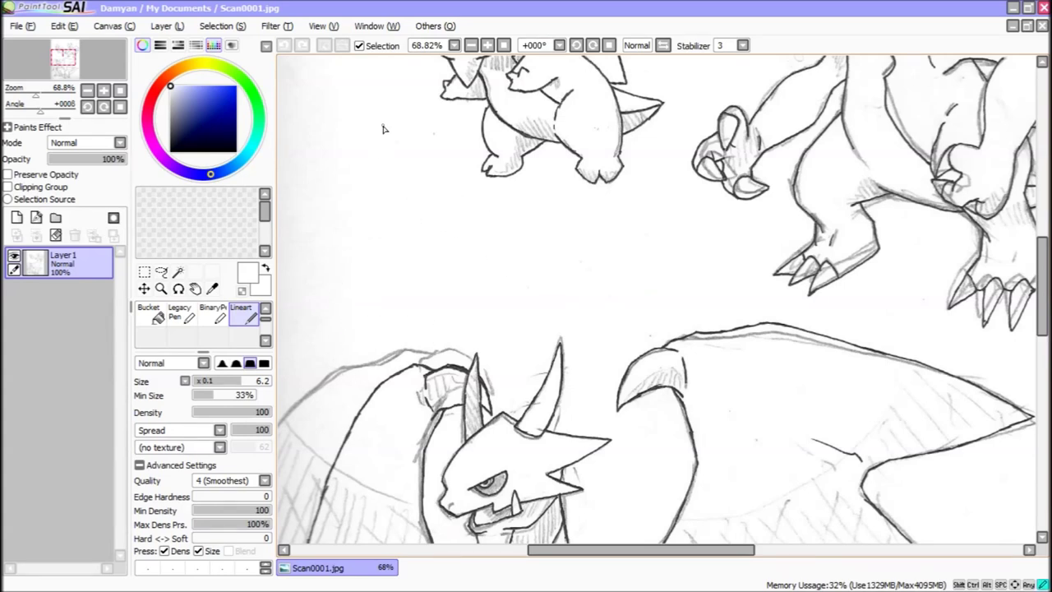
drag(385, 222, 408, 224)
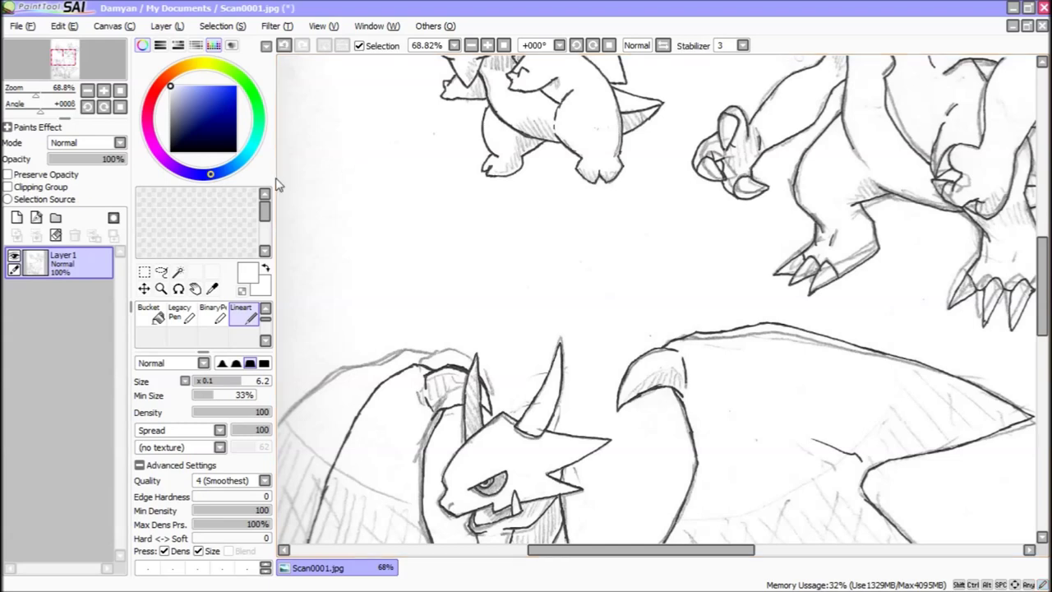
key(ctrl+z)
Switch the brush colour to black, draw a curved test stroke above the large dragon's wing, and undo it
click(236, 151)
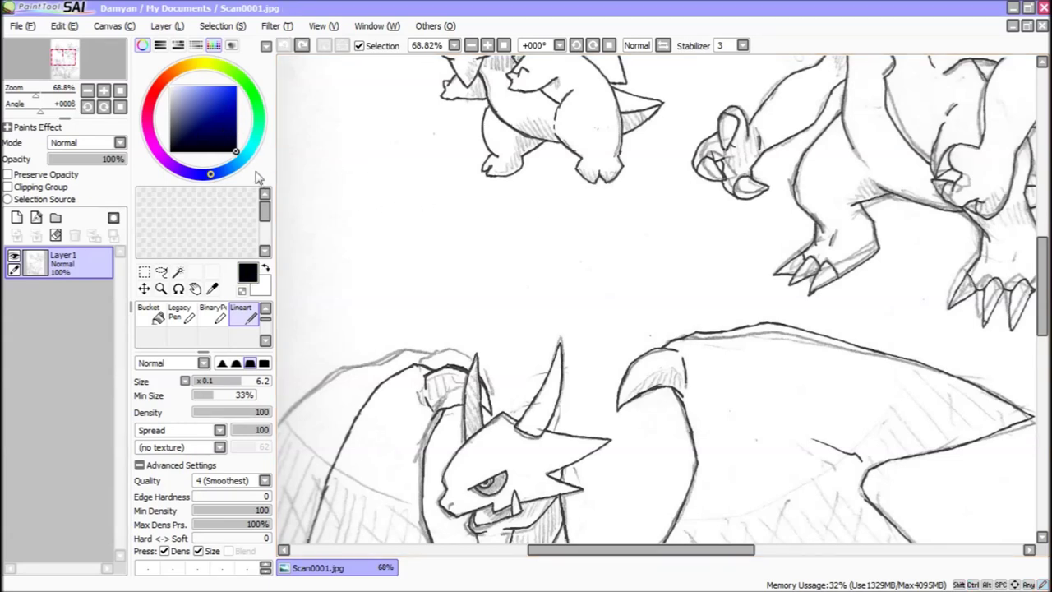
mouse_move(409, 165)
mouse_down()
mouse_move(395, 222)
mouse_move(415, 290)
mouse_up()
drag(441, 330, 449, 335)
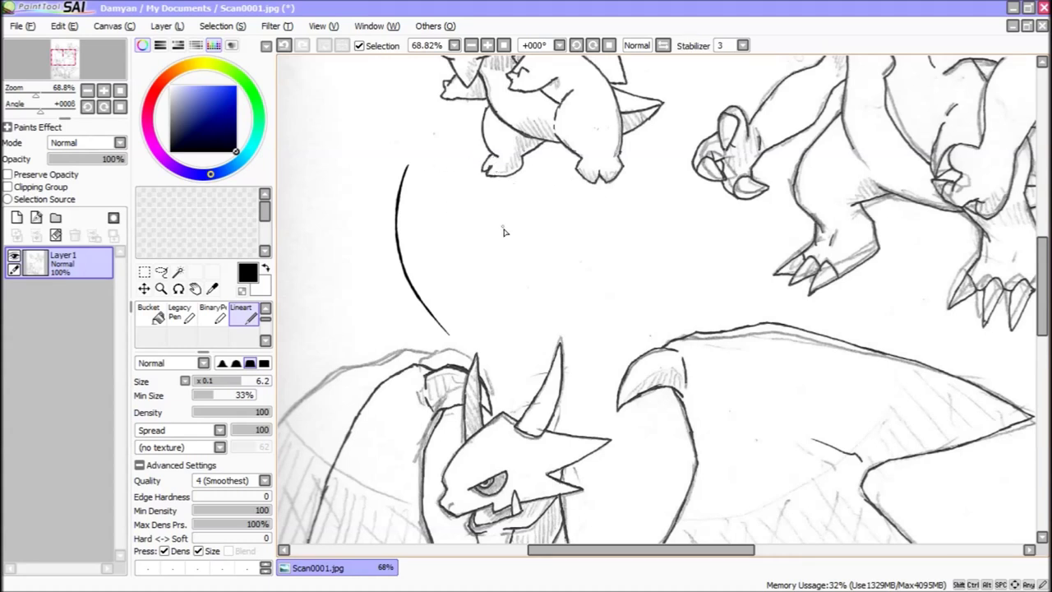
key(ctrl+z)
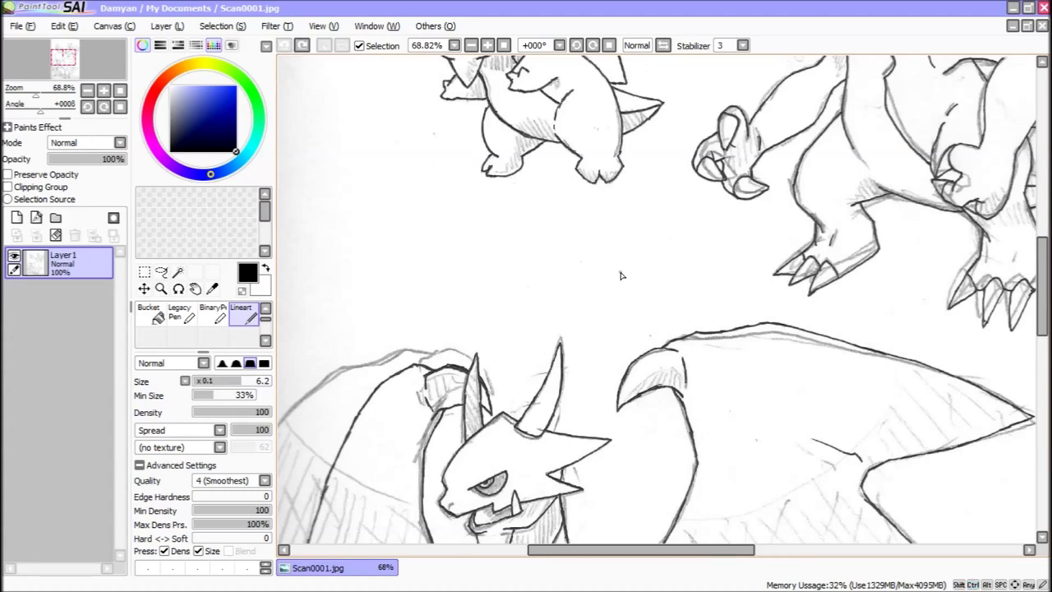
Select a rectangle around the small horned dragon and crop the canvas to that selection
drag(1042, 282, 1048, 218)
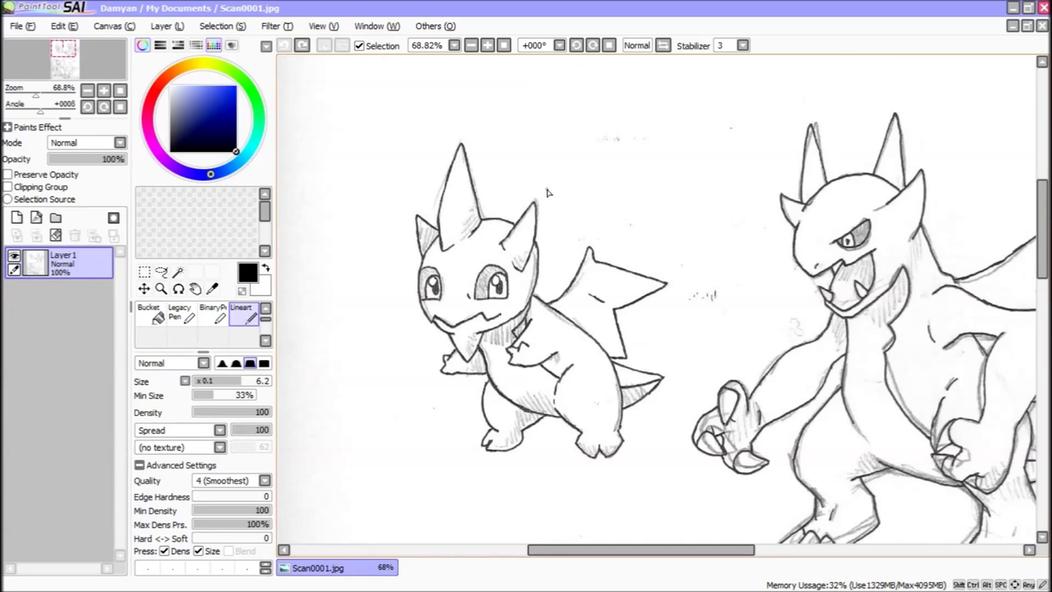
click(145, 272)
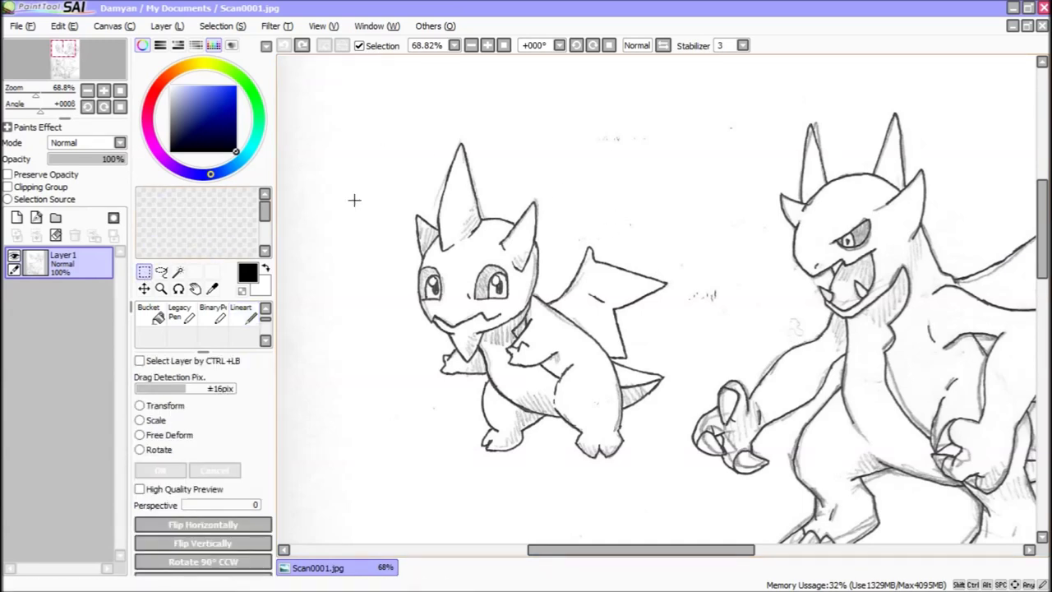
drag(381, 107, 682, 475)
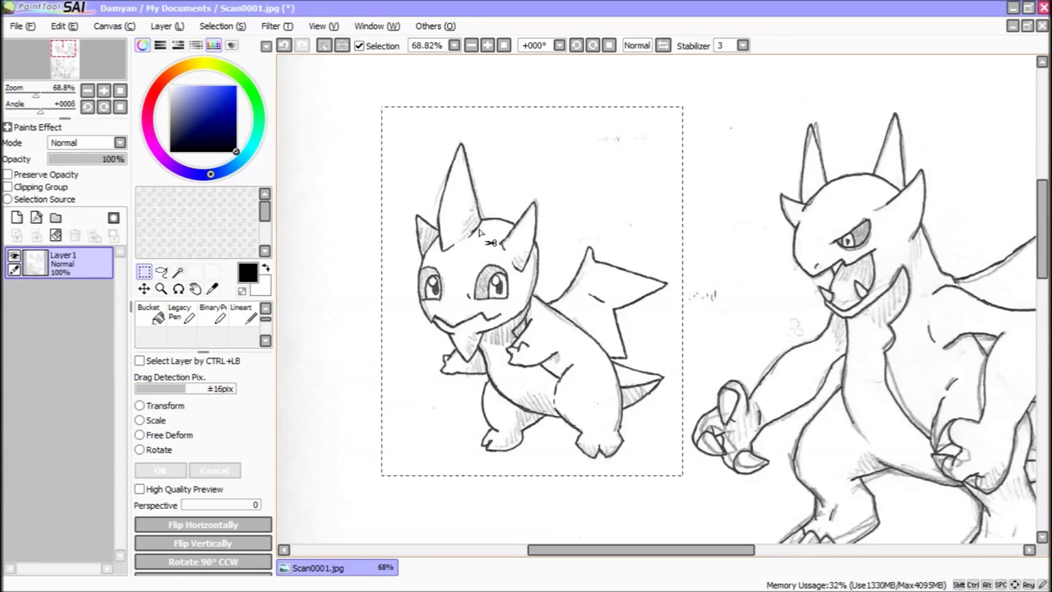
click(64, 26)
mouse_move(115, 31)
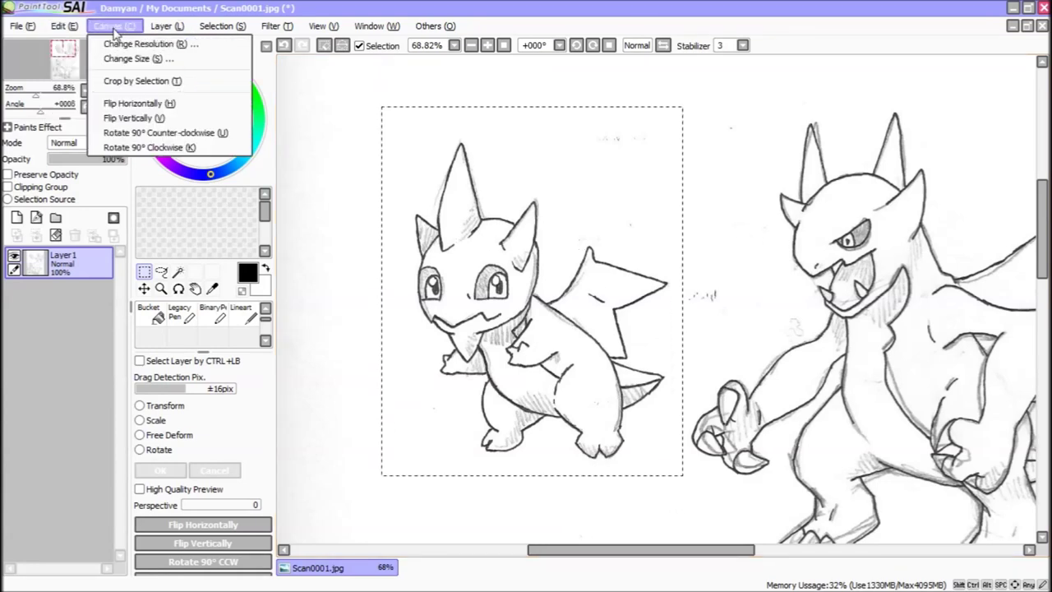
click(135, 82)
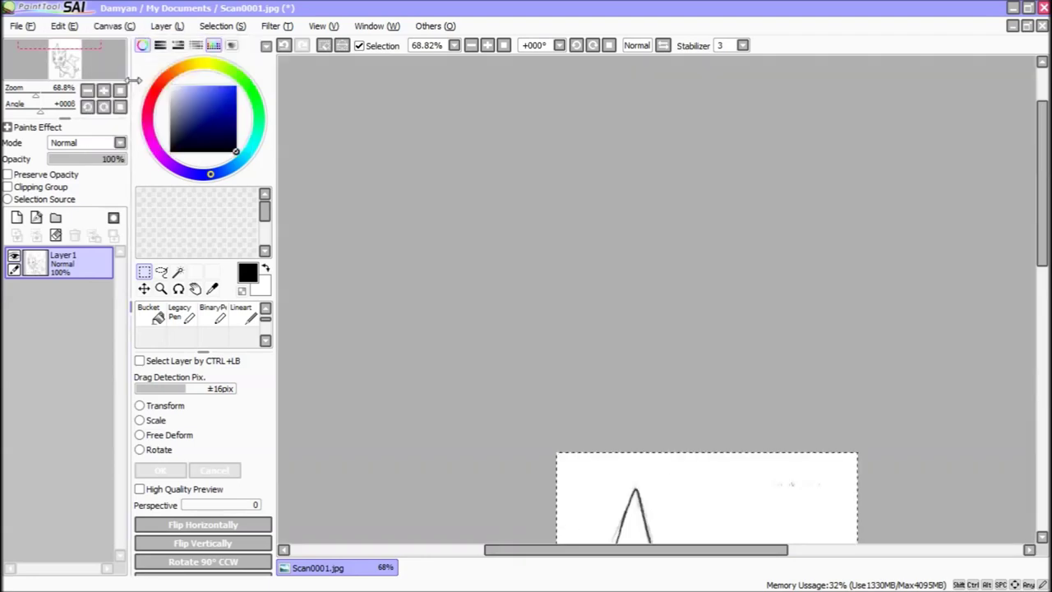
Clear the selection around the cropped dragon sketch
scroll(752, 289, up, 3)
scroll(754, 294, down, 1)
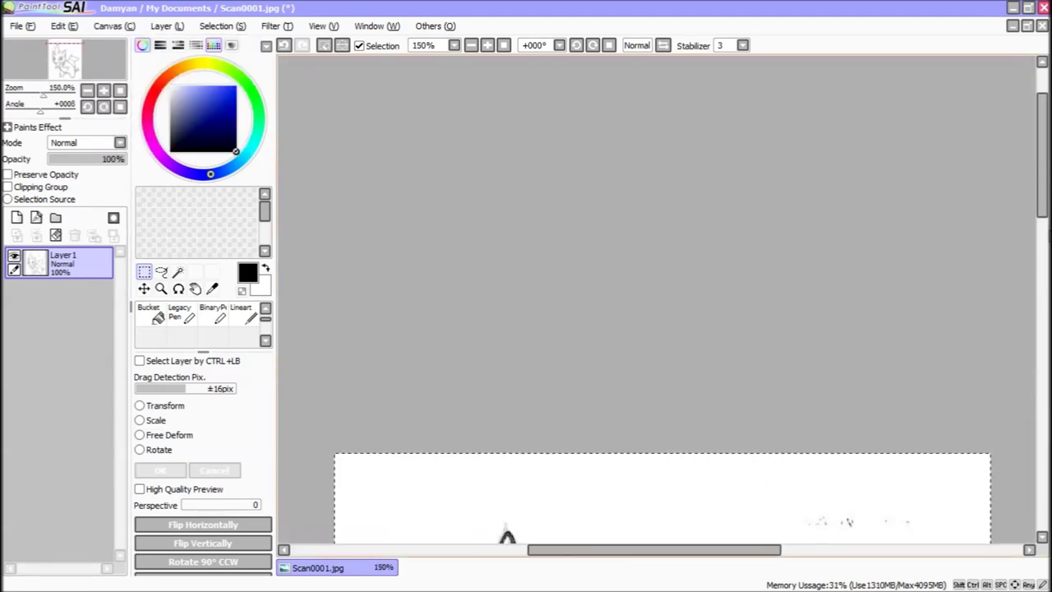
scroll(507, 536, down, 5)
scroll(693, 306, up, 1)
scroll(693, 307, down, 2)
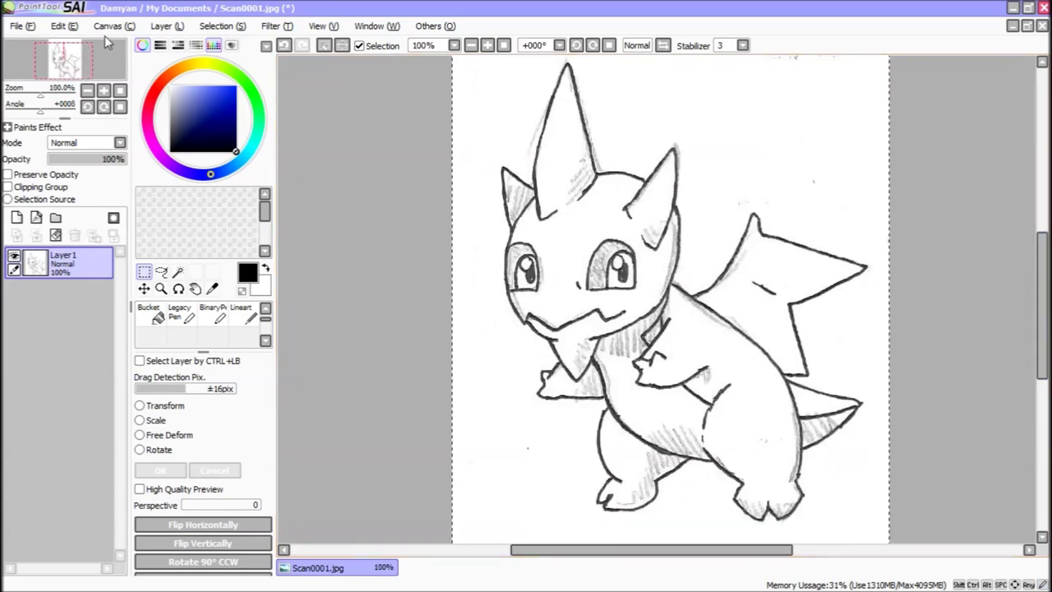
click(108, 26)
mouse_move(277, 28)
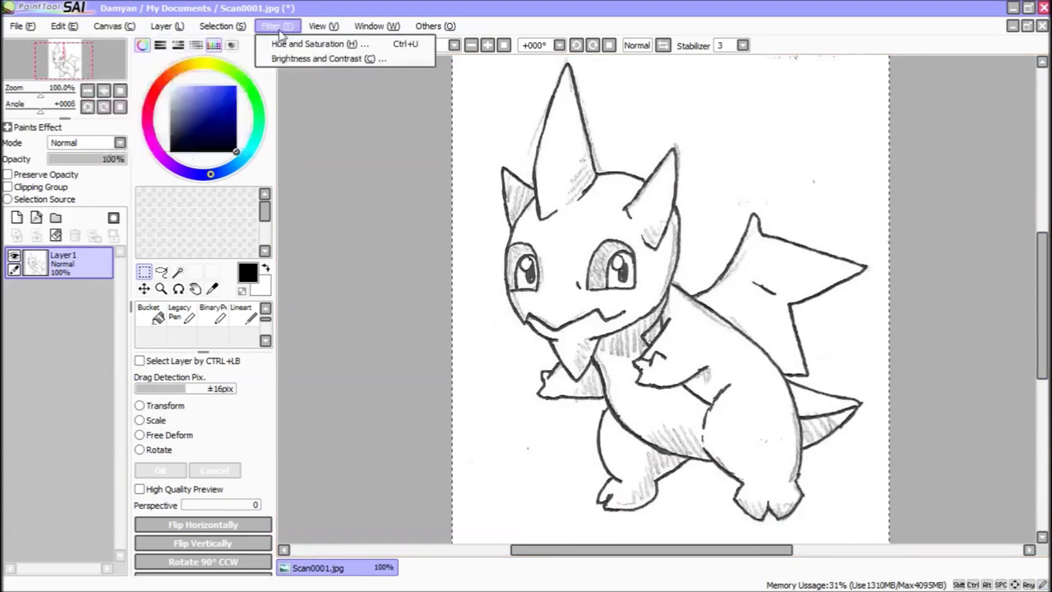
mouse_move(436, 26)
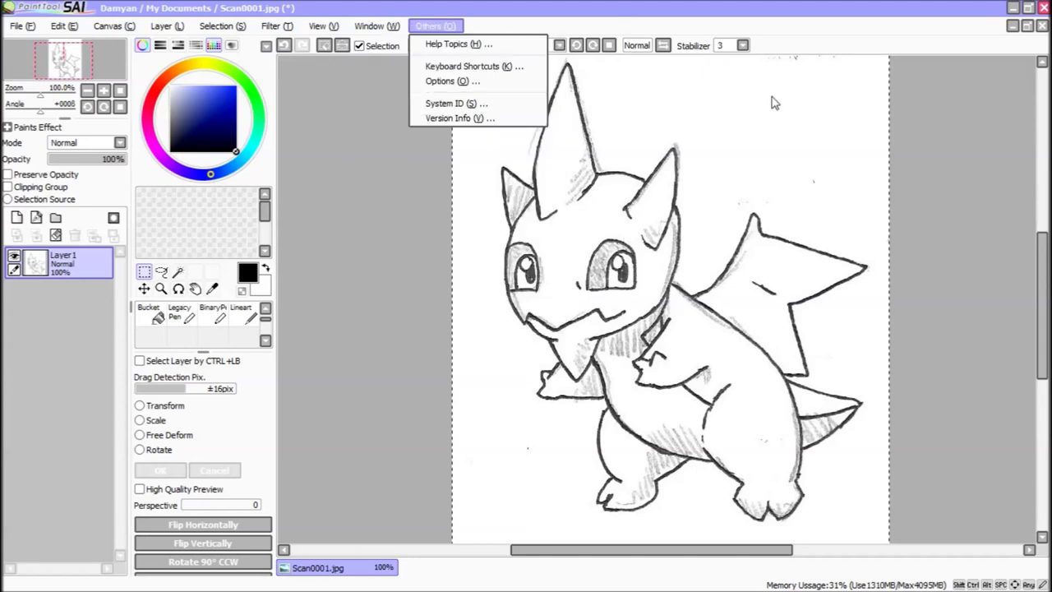
click(1001, 147)
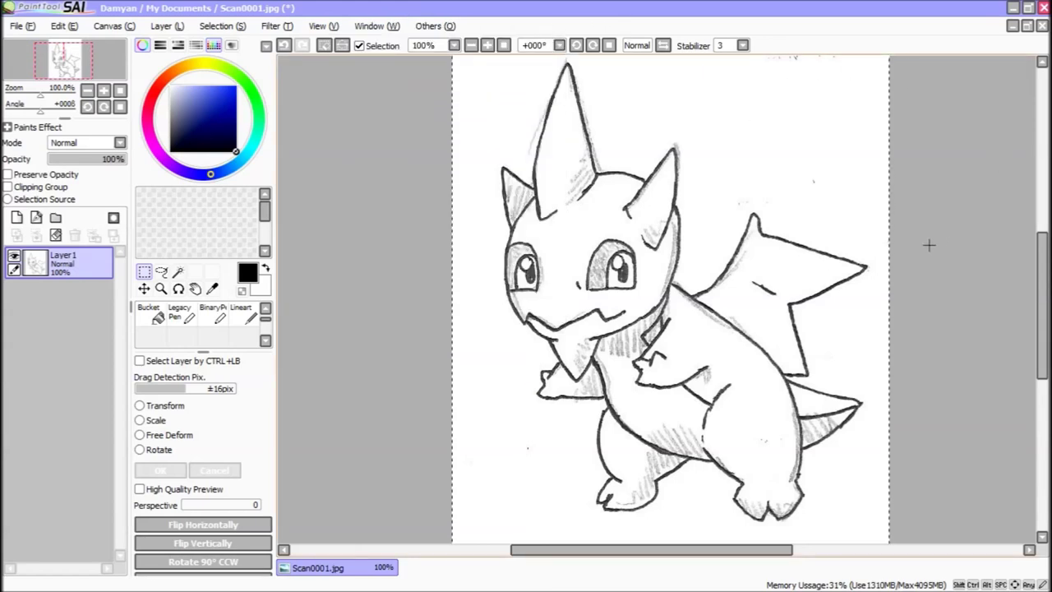
key(ctrl+d)
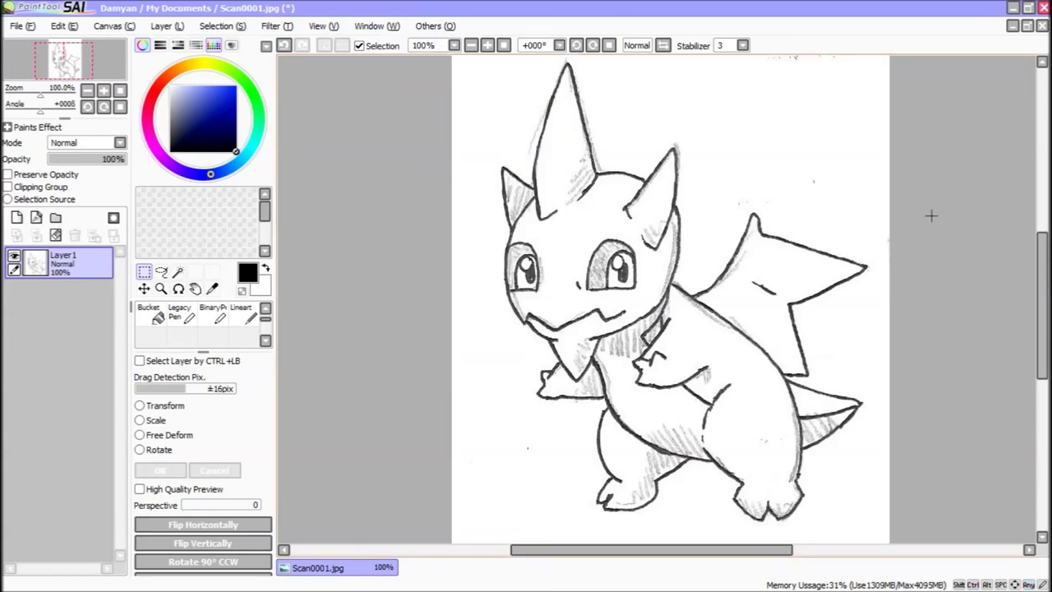
Change the canvas size to 2000 by 2000 pixels, keeping the sketch anchored at the centre
click(114, 25)
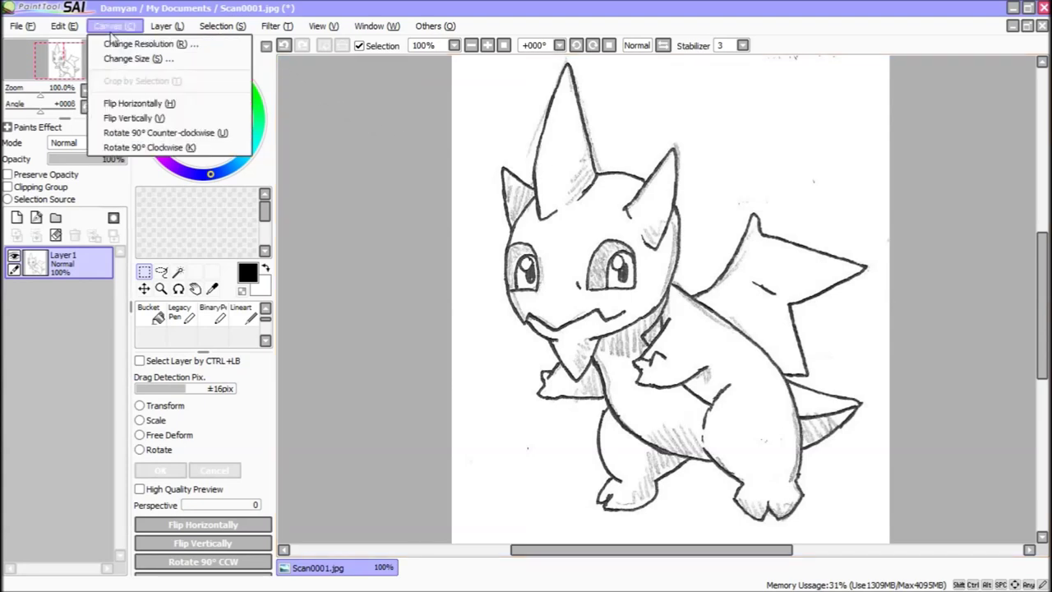
click(135, 60)
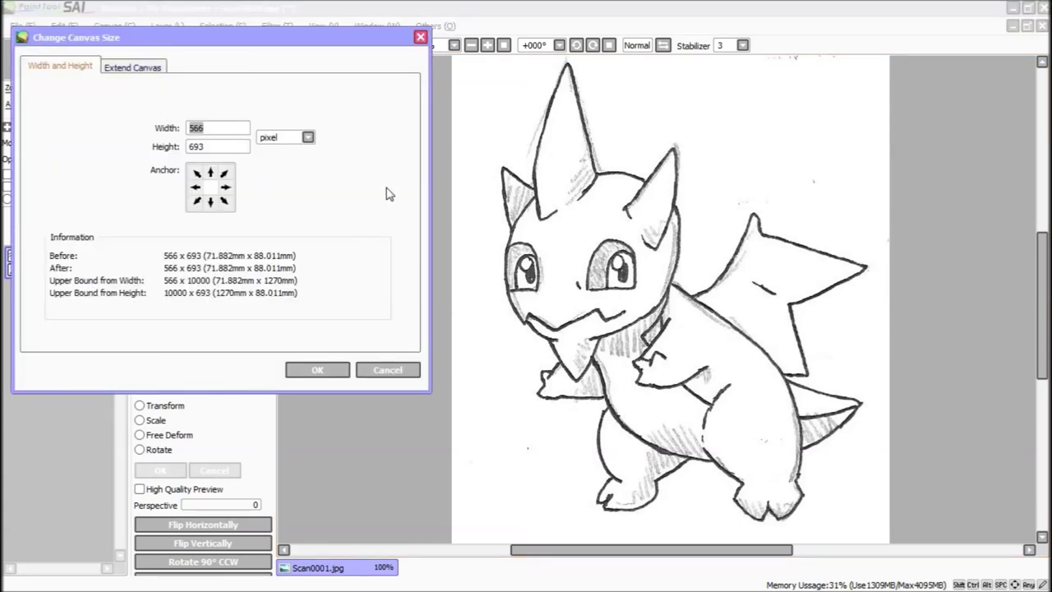
text(2000)
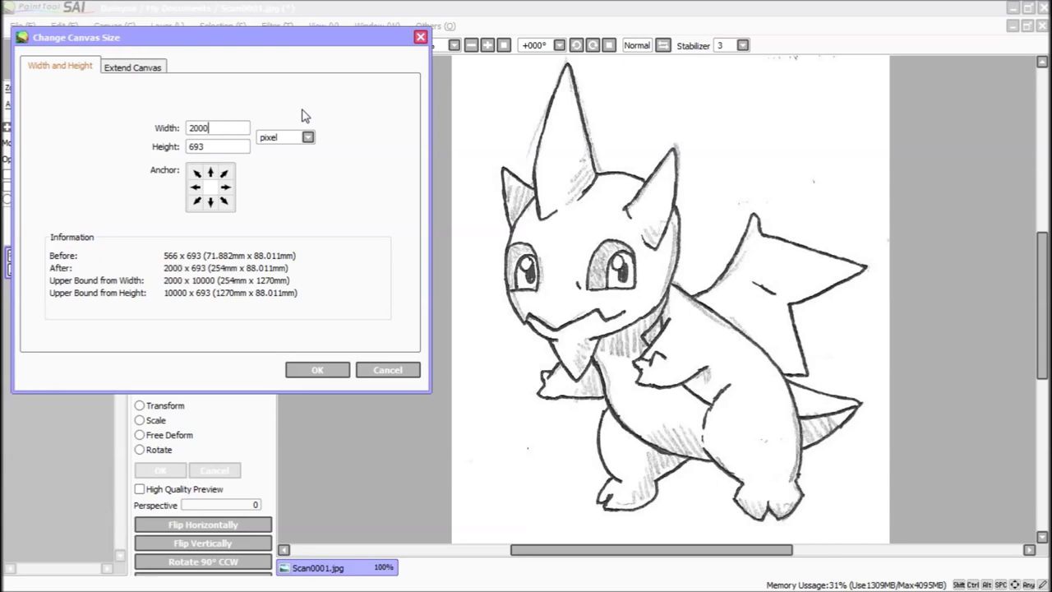
key(Tab)
text(2000)
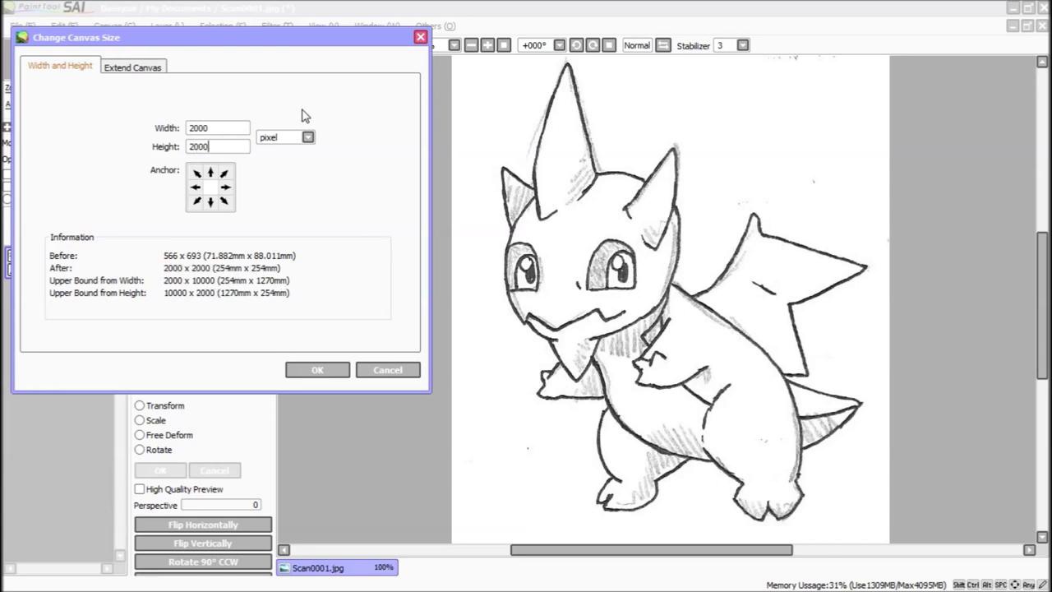
click(320, 370)
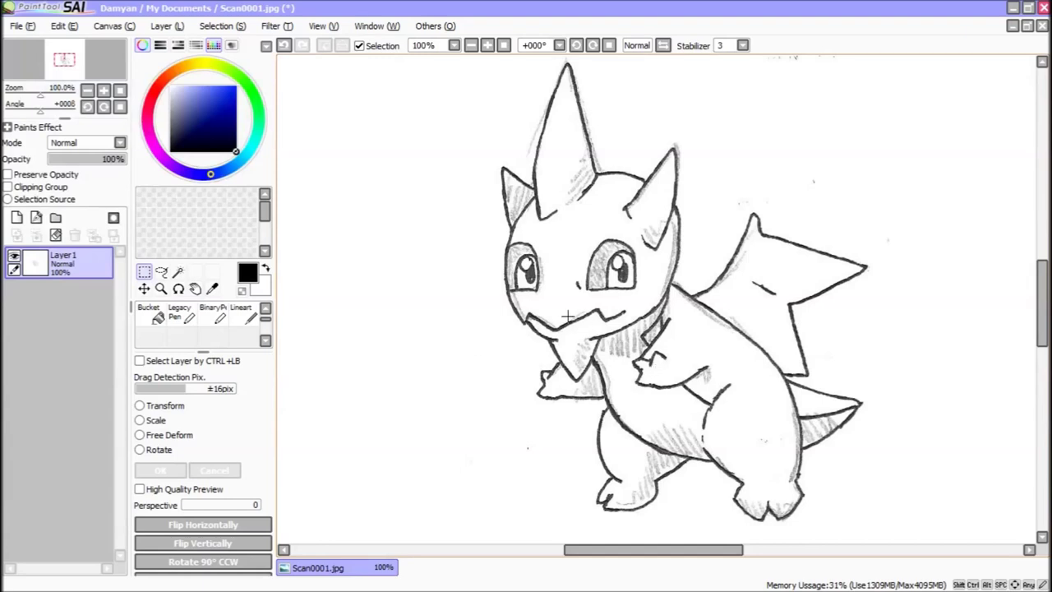
click(162, 290)
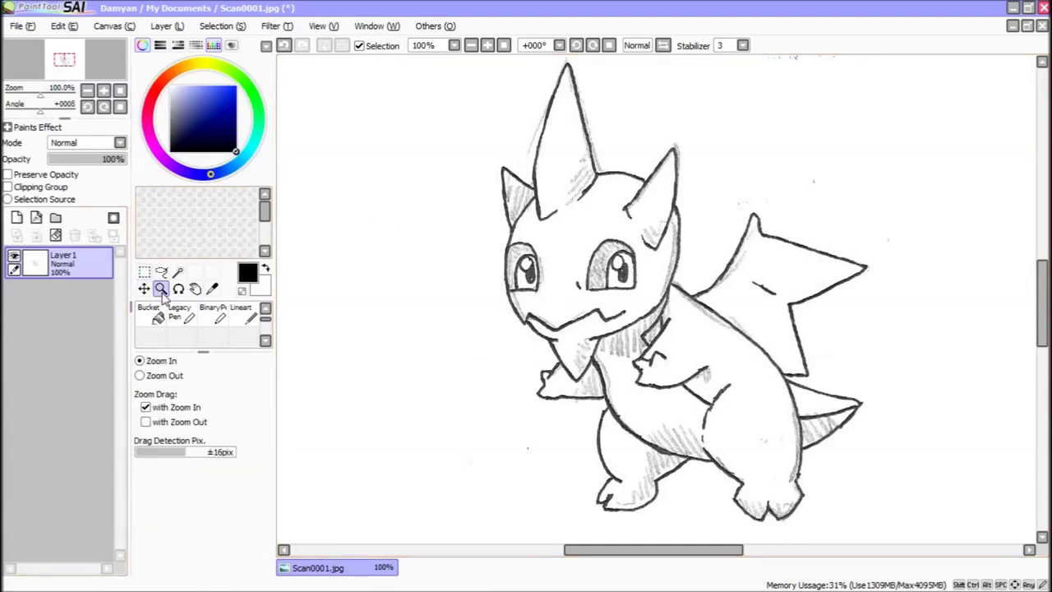
key(x)
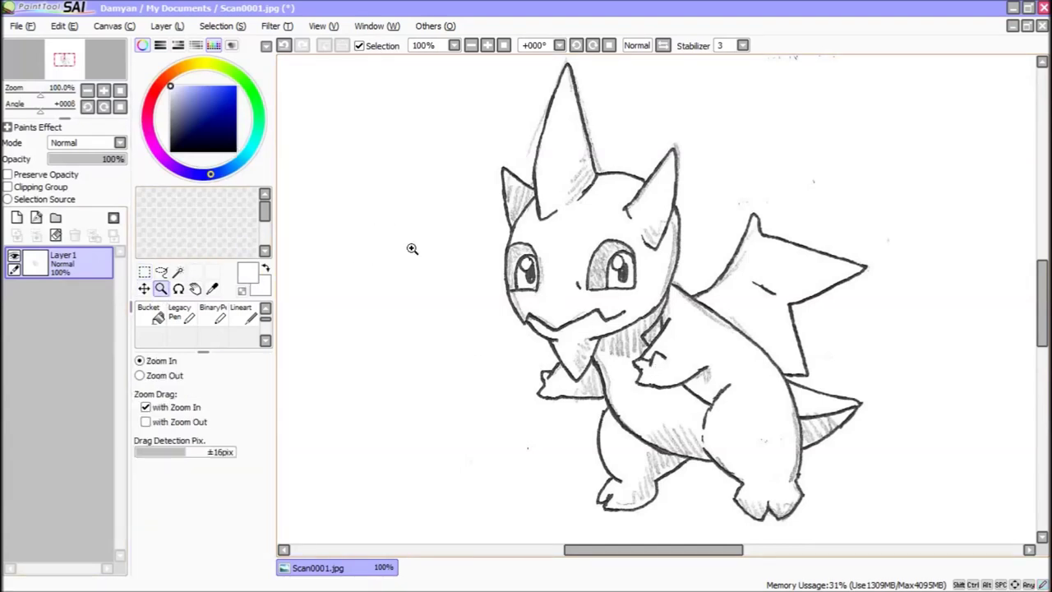
scroll(412, 248, down, 3)
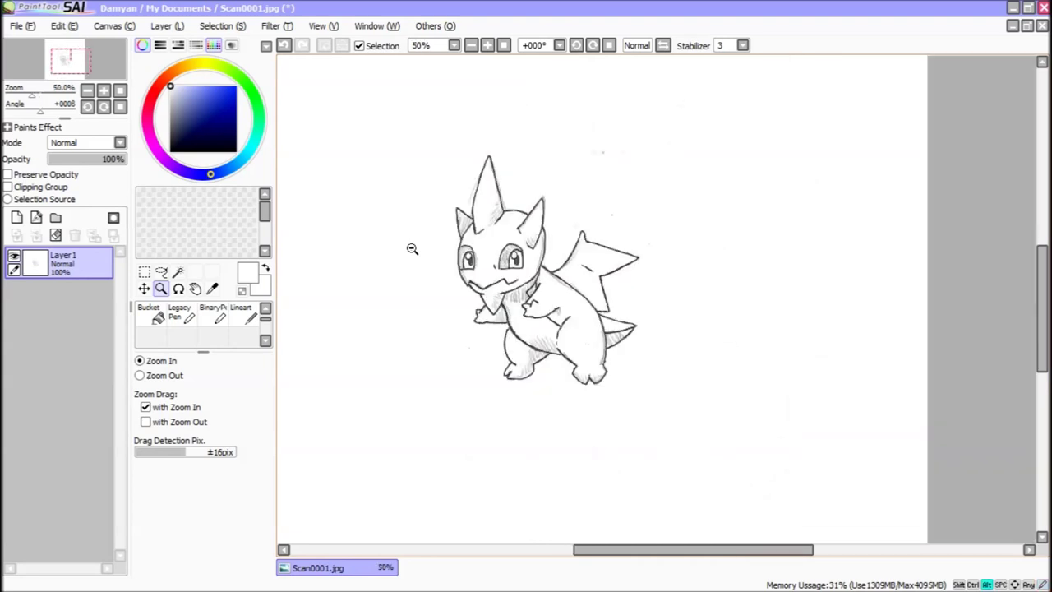
drag(794, 549, 755, 549)
drag(1035, 307, 1036, 280)
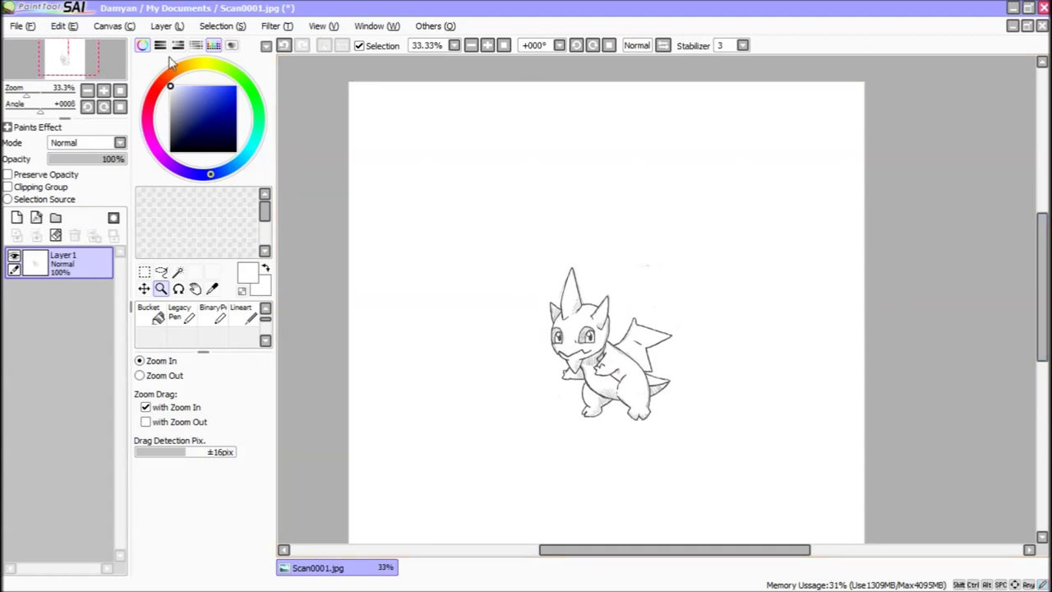
click(64, 25)
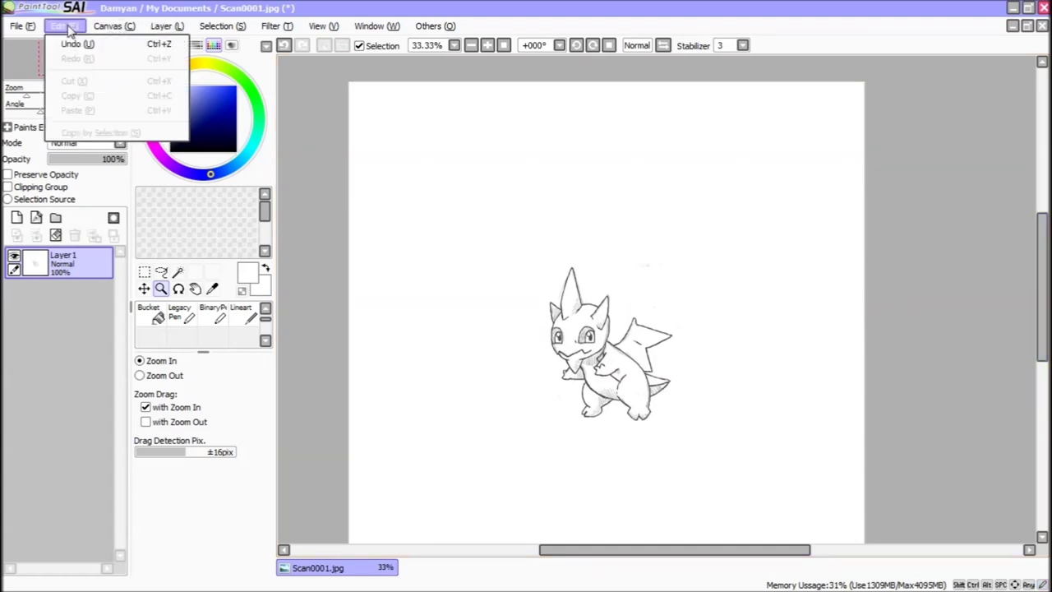
mouse_move(13, 29)
mouse_move(132, 26)
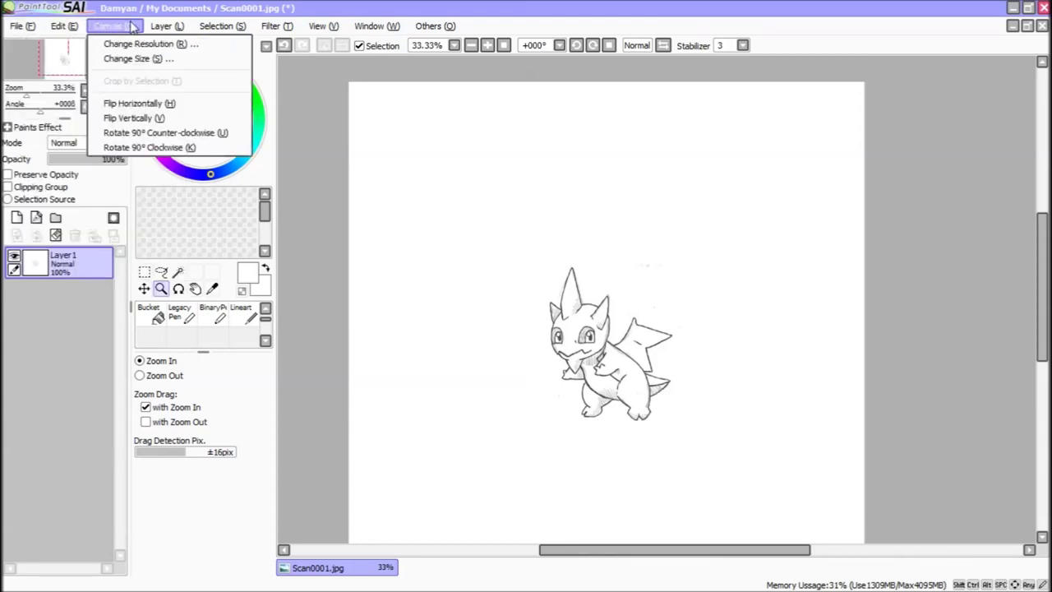
mouse_move(164, 28)
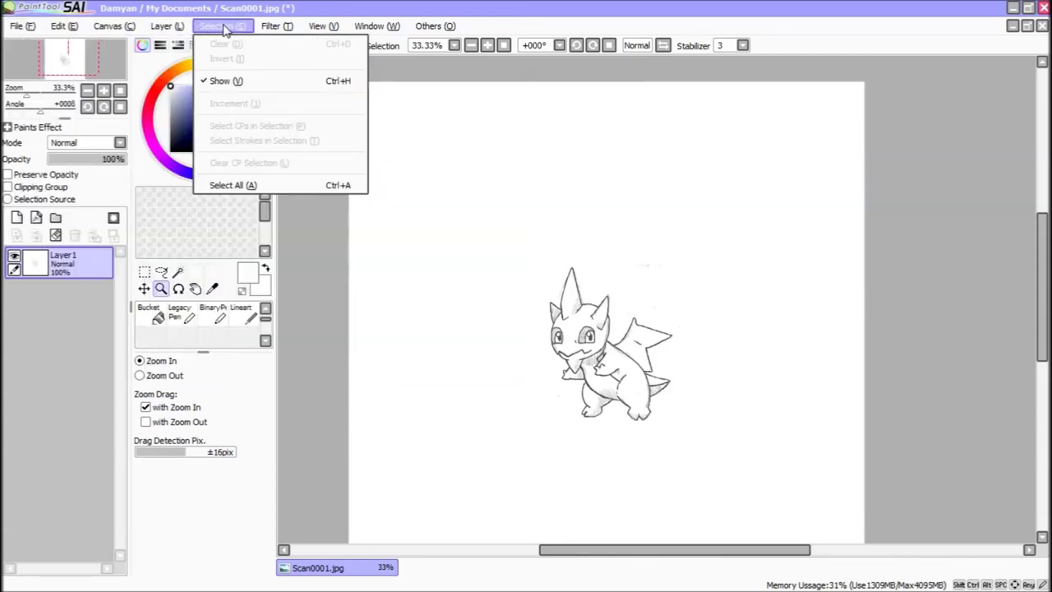
mouse_move(322, 25)
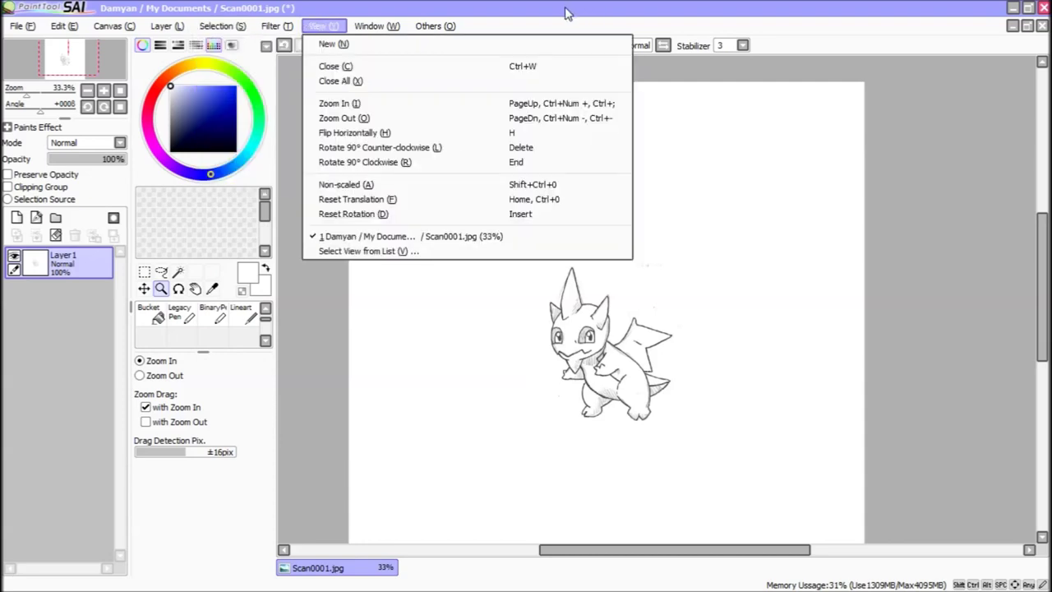
click(566, 13)
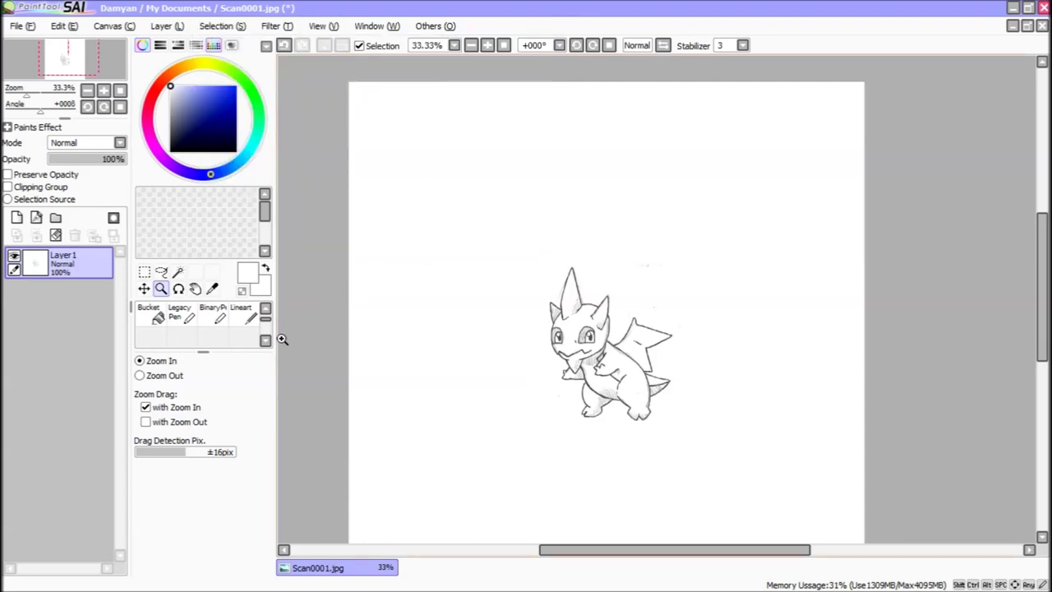
Select the Lineart brush for drawing over the dragon sketch at 100% zoom
click(242, 313)
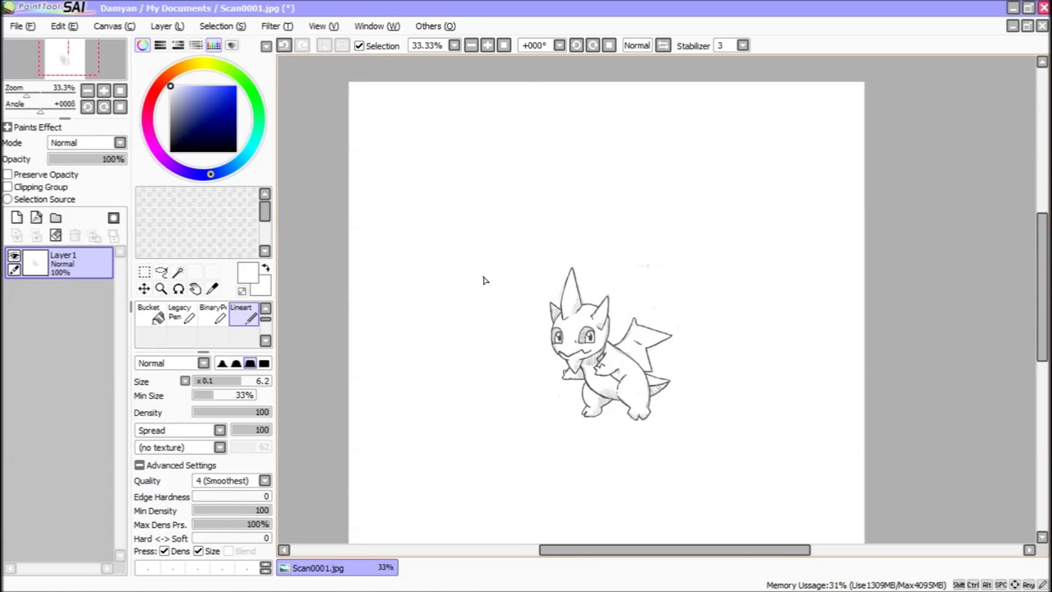
click(161, 288)
click(600, 365)
click(634, 356)
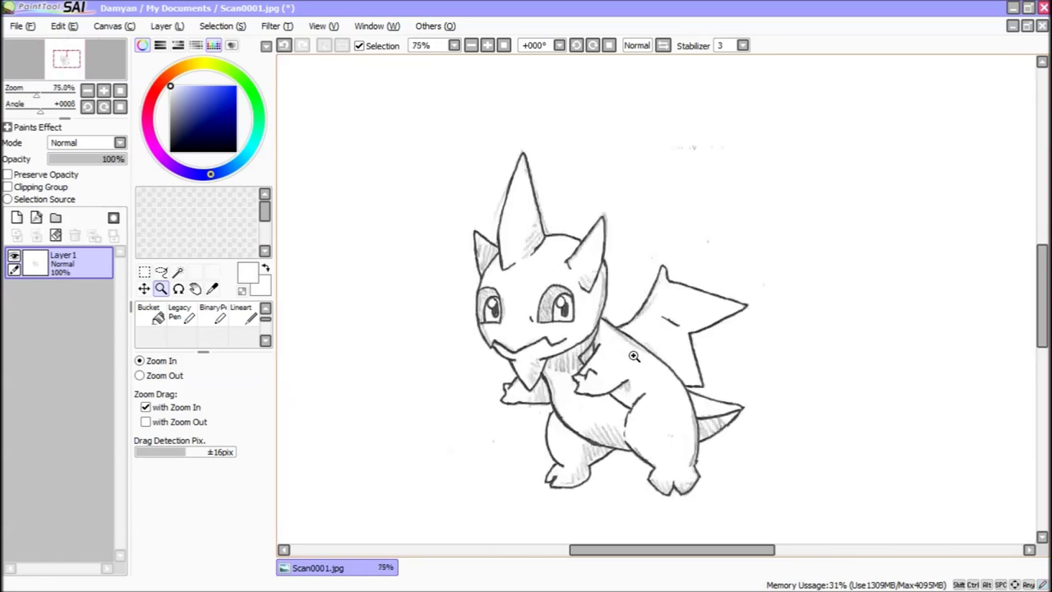
click(633, 356)
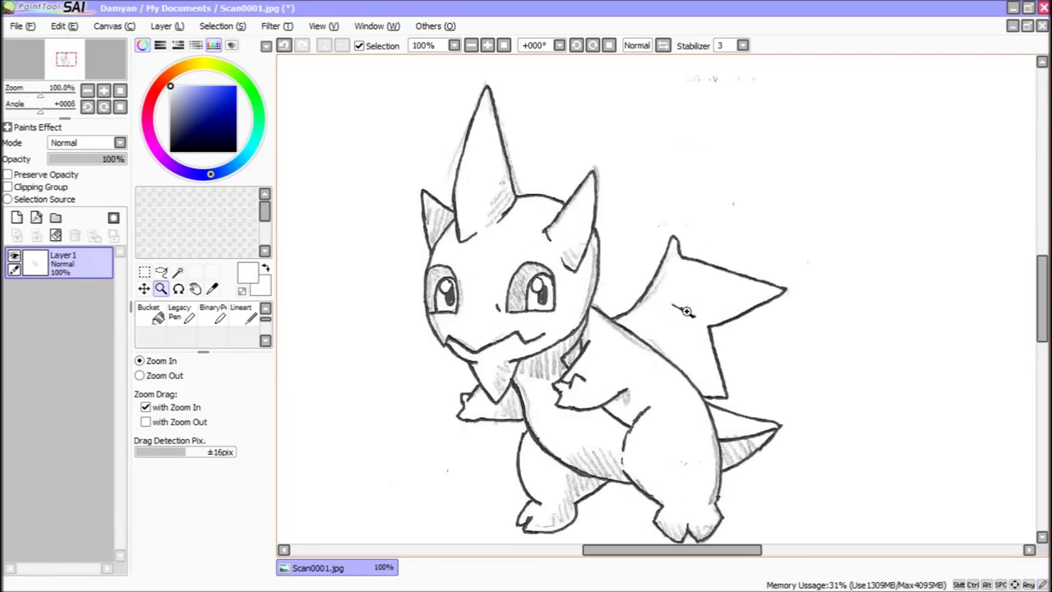
click(248, 317)
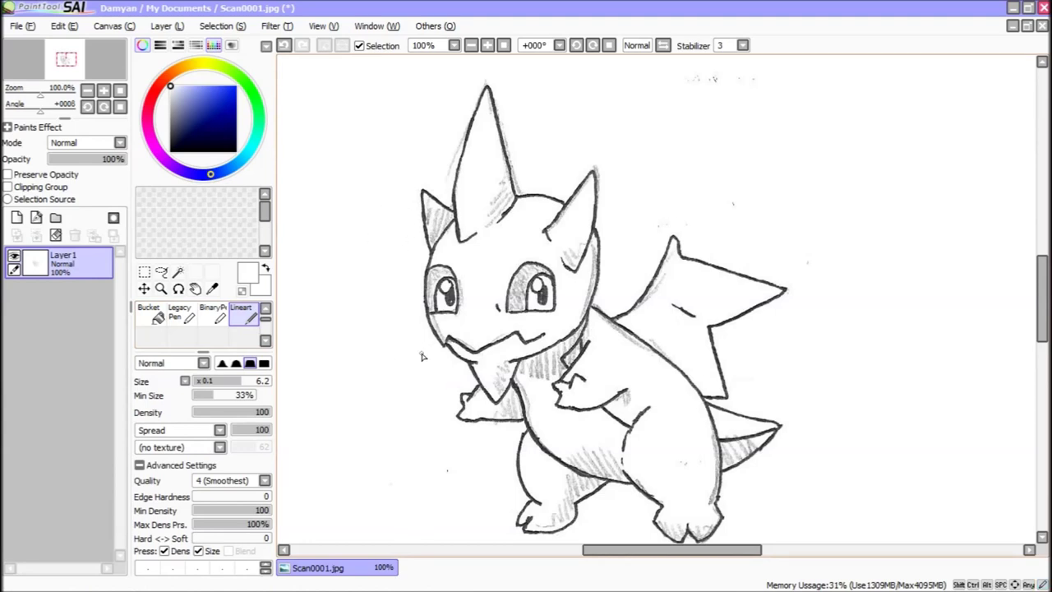
Set the brush colour to black, draw a curved test stroke beside the dragon's face, and undo it
key(ctrl+z)
drag(217, 147, 168, 156)
mouse_move(392, 242)
mouse_down()
mouse_move(387, 325)
mouse_move(421, 370)
mouse_up()
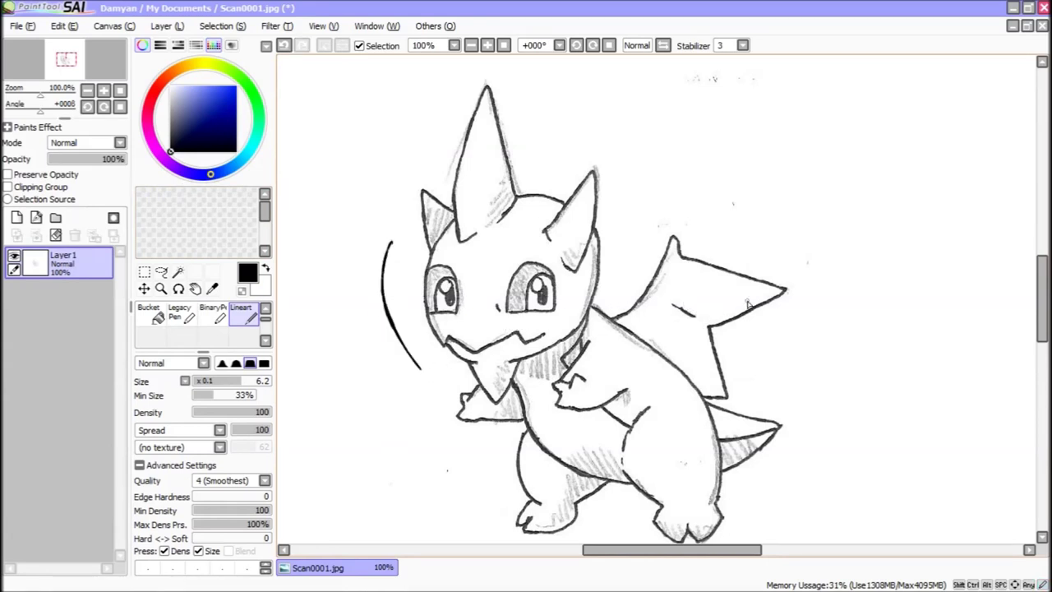
key(ctrl+z)
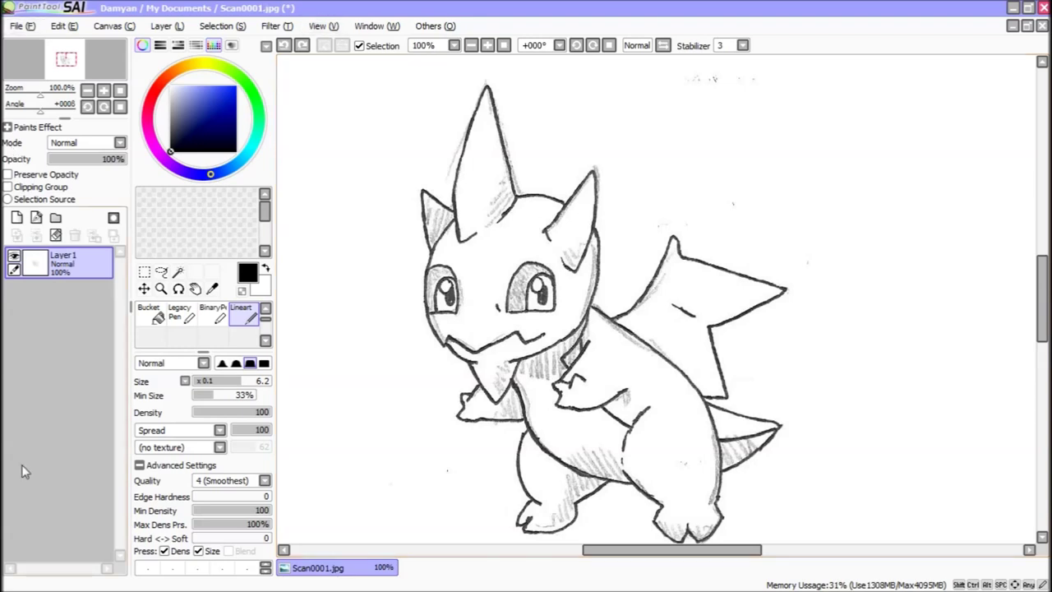
Add a new layer above the scanned drawing and name it "lineart"
click(17, 218)
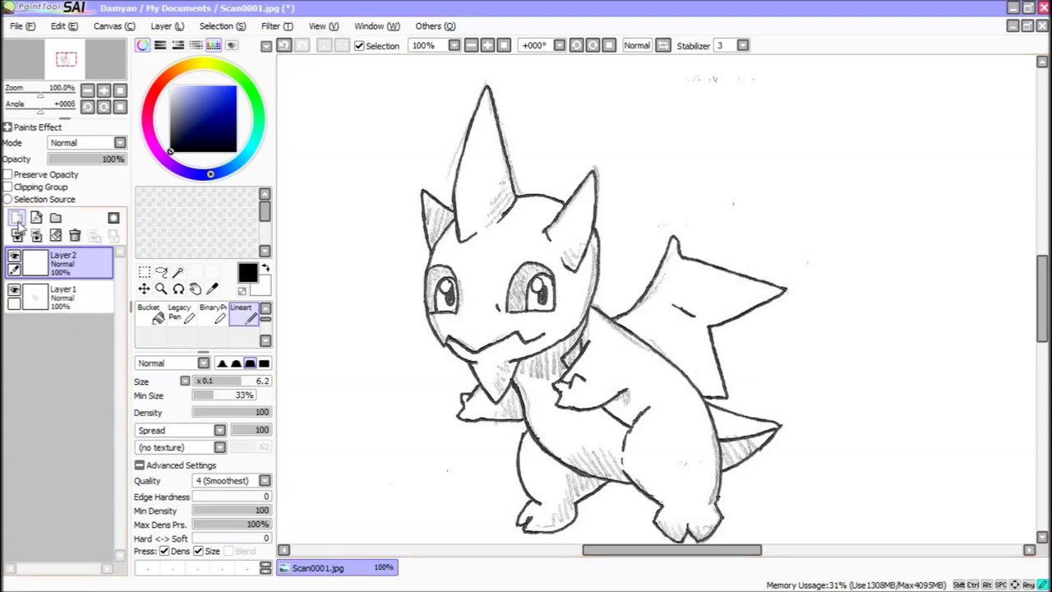
double_click(69, 260)
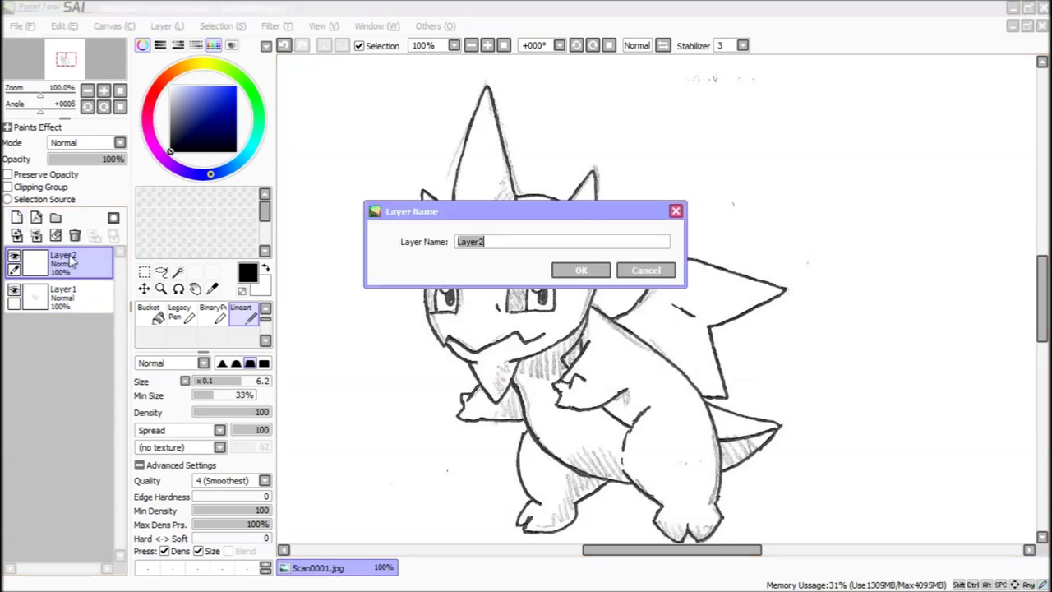
key(BackSpace)
text(lineart)
key(Return)
Rename the scanned drawing's layer to "sketch" and lower its opacity to 29%
click(98, 306)
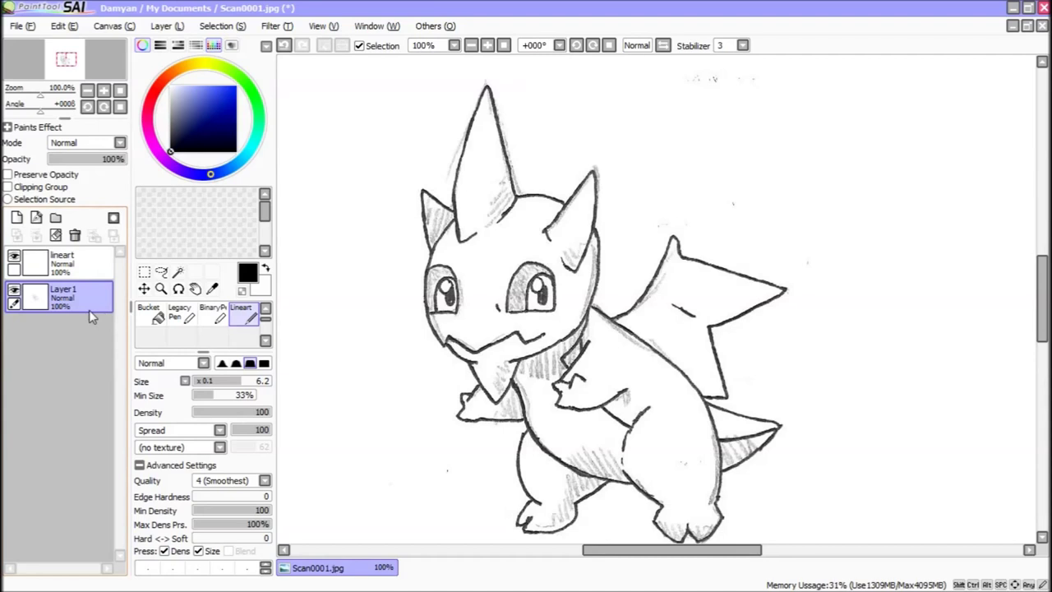
double_click(71, 297)
text(sketch)
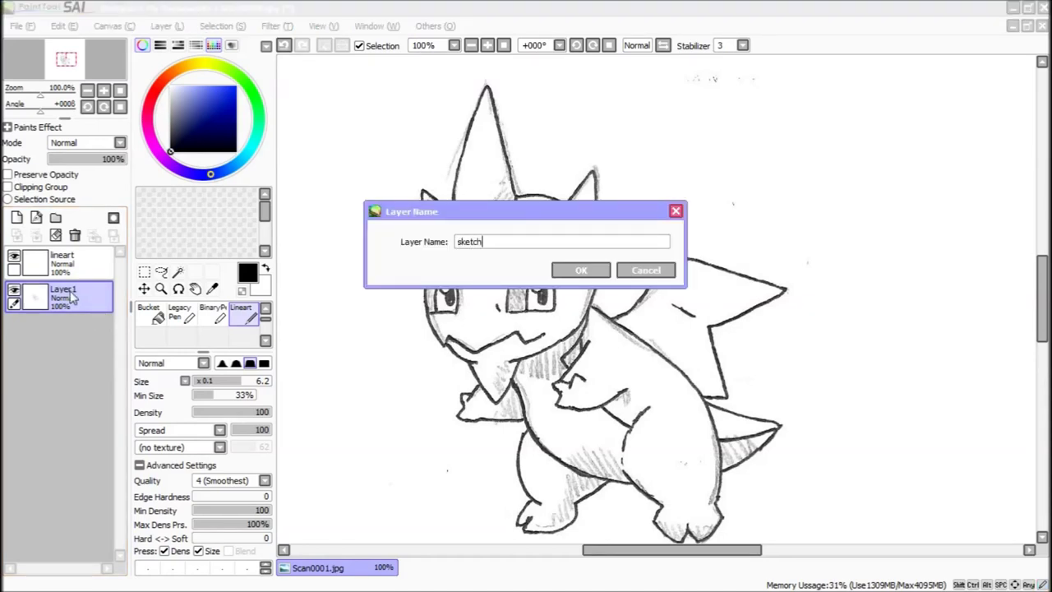
key(Return)
click(66, 160)
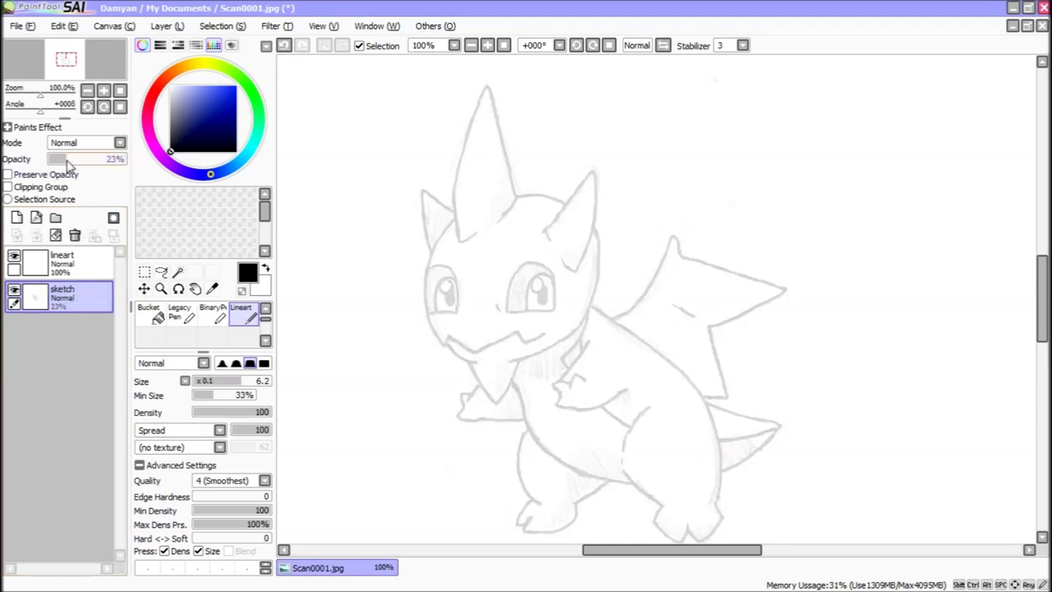
drag(69, 163, 70, 164)
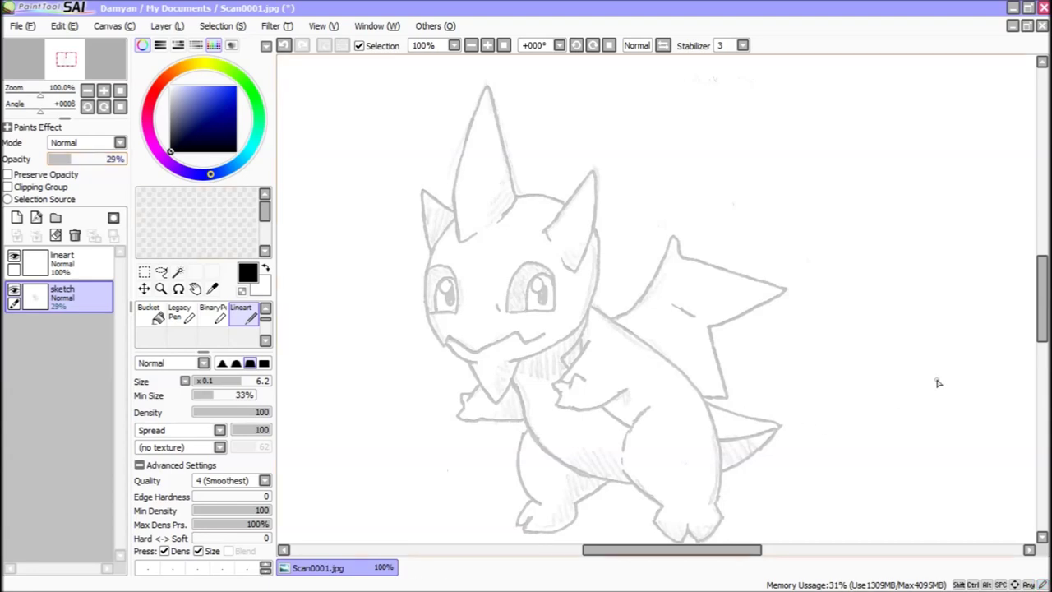
Make the lineart layer active, draw a trial stroke down the outer edge of the dragon's face, and undo it
scroll(789, 381, down, 2)
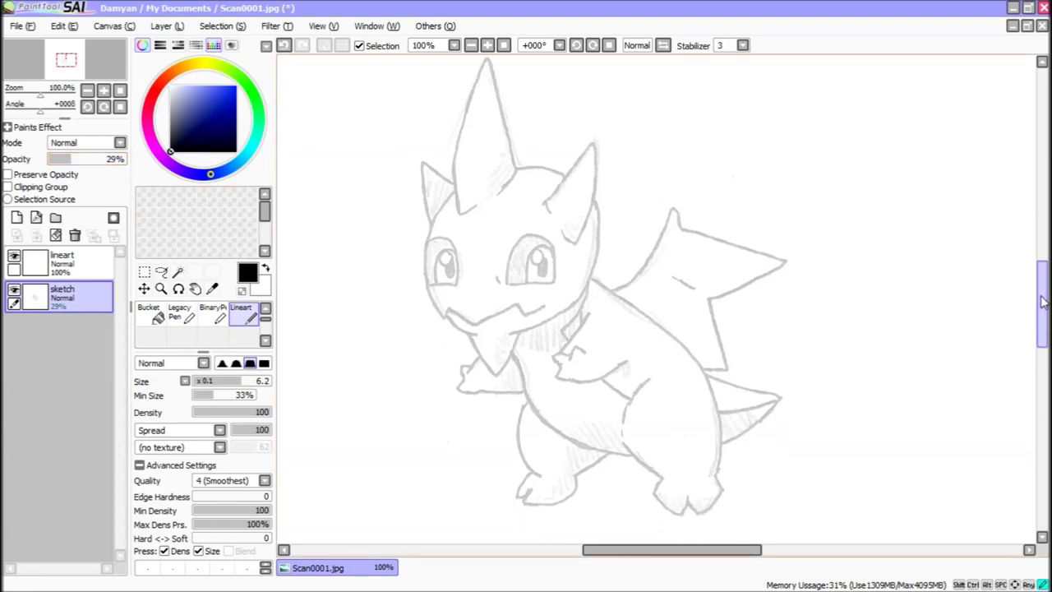
click(57, 263)
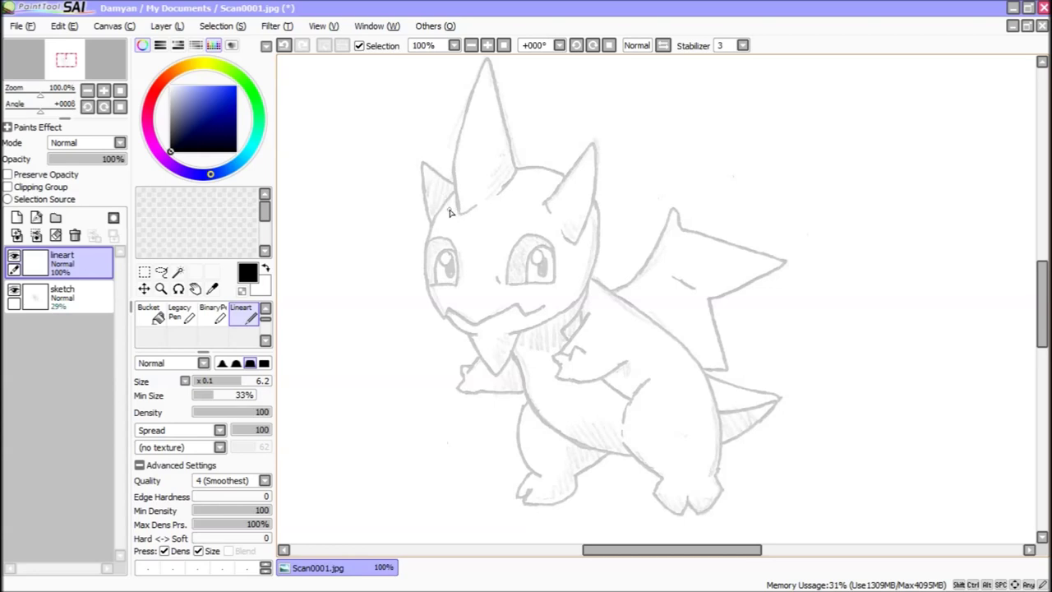
mouse_move(451, 197)
mouse_down()
mouse_move(427, 246)
mouse_move(458, 330)
mouse_up()
key(ctrl+z)
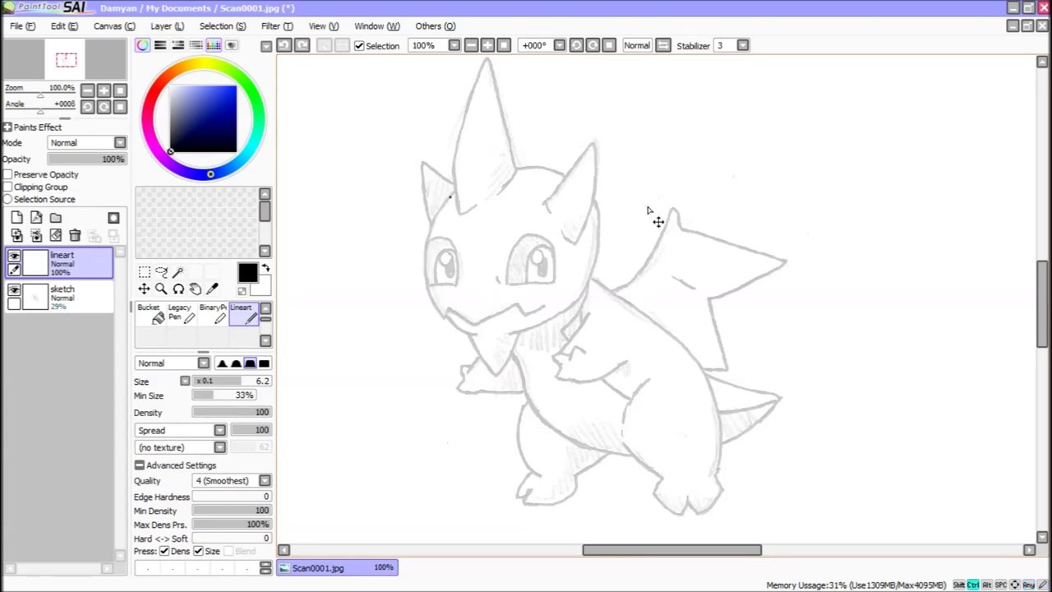
Set the Lineart brush's stroke stabilizer to 1 and draw a curved test stroke beside the dragon's head
right_click(246, 319)
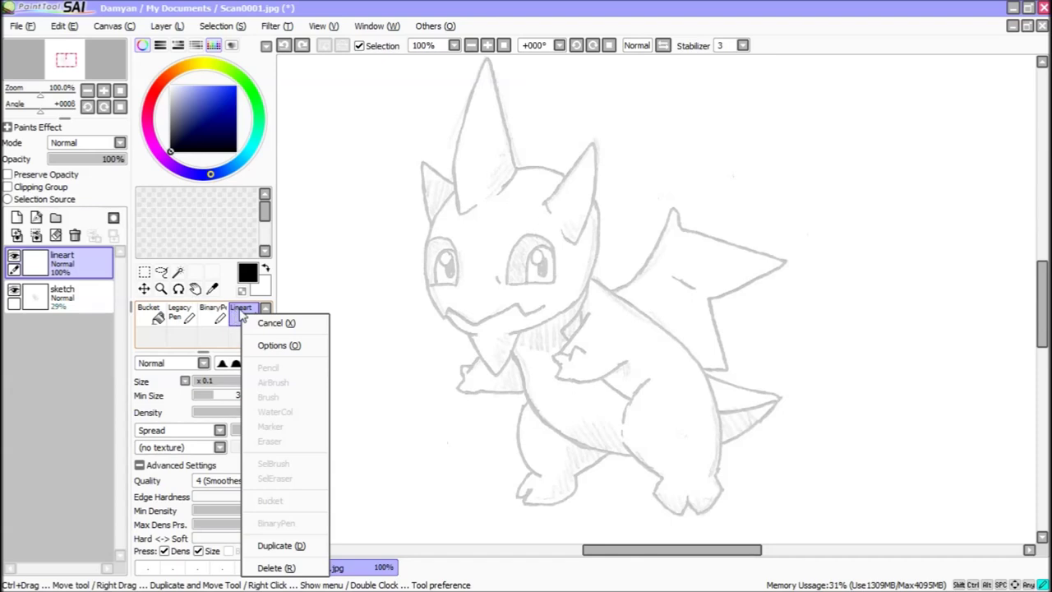
click(244, 317)
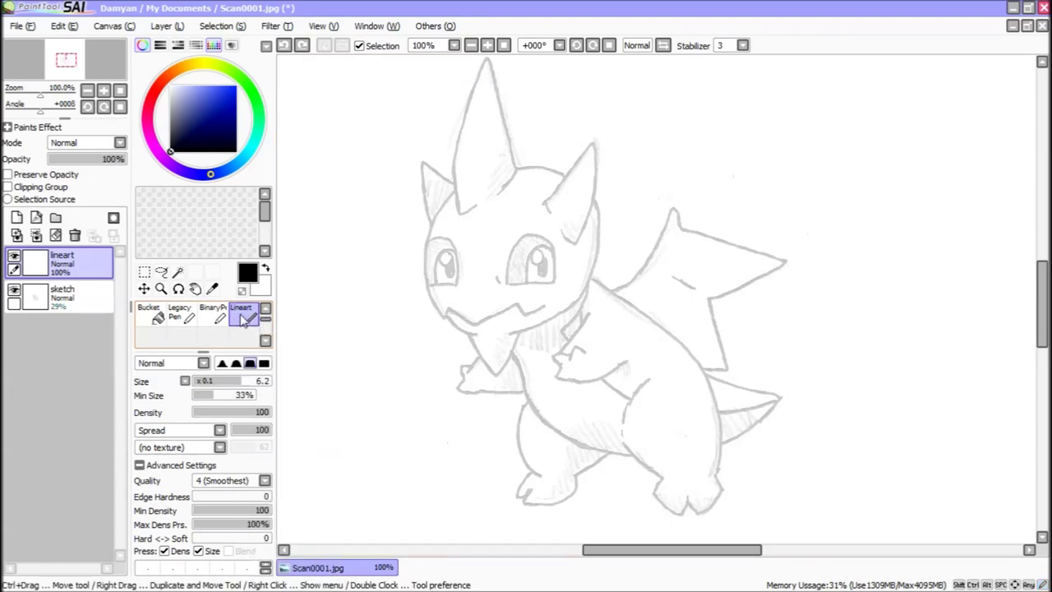
double_click(244, 317)
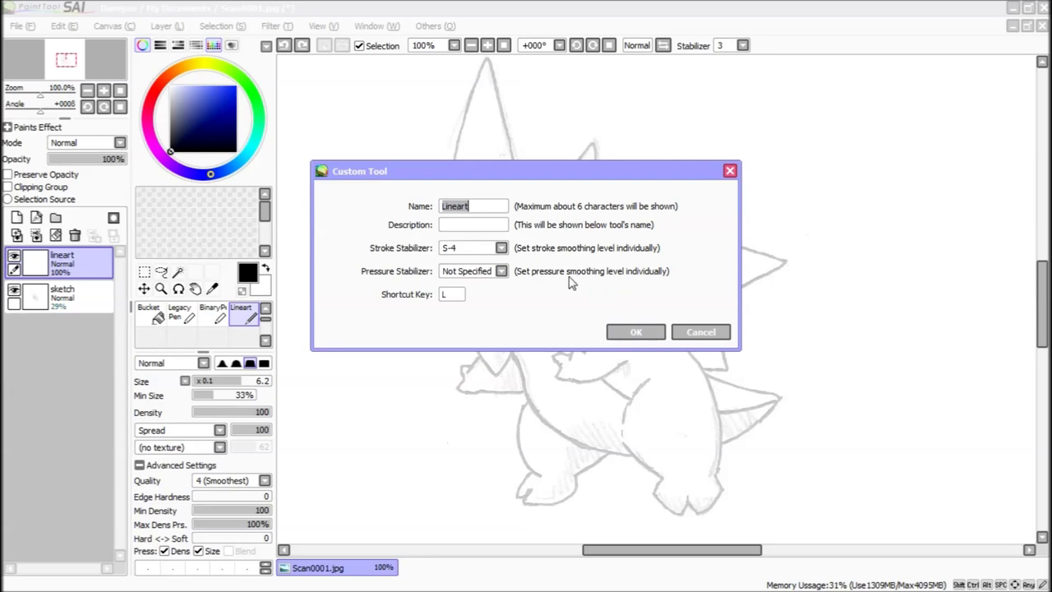
click(502, 250)
click(456, 284)
click(633, 332)
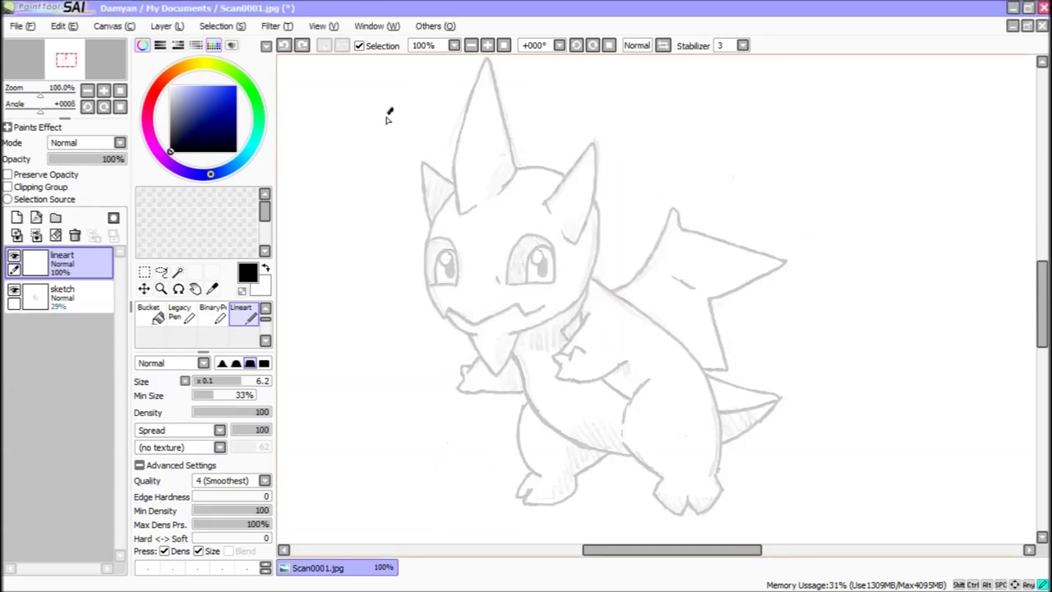
drag(392, 108, 401, 308)
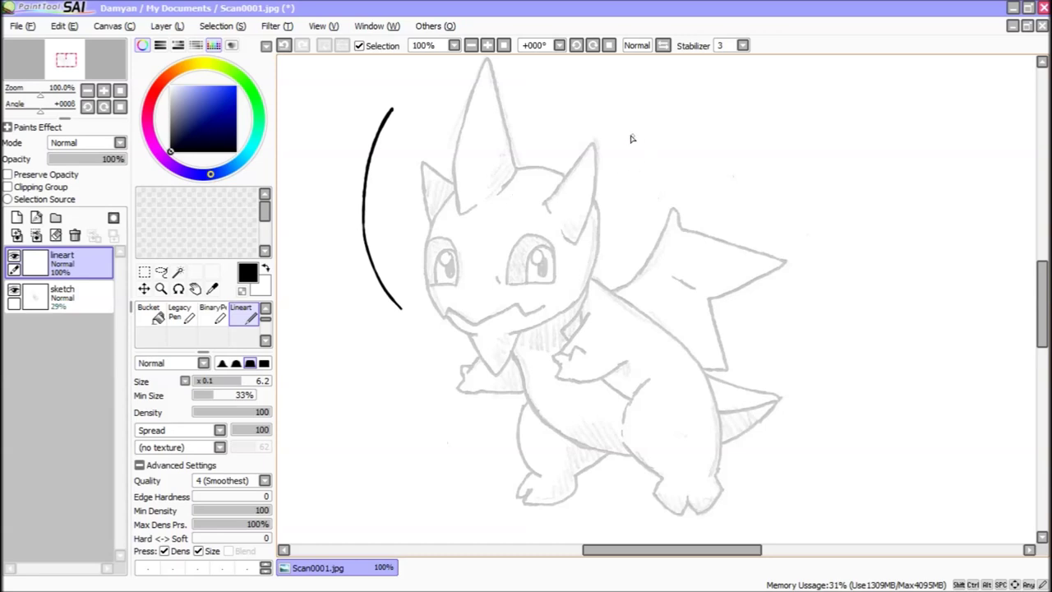
Set the Lineart brush's stroke stabilizer to S-4 and draw two more curved test strokes outside the existing one
double_click(249, 319)
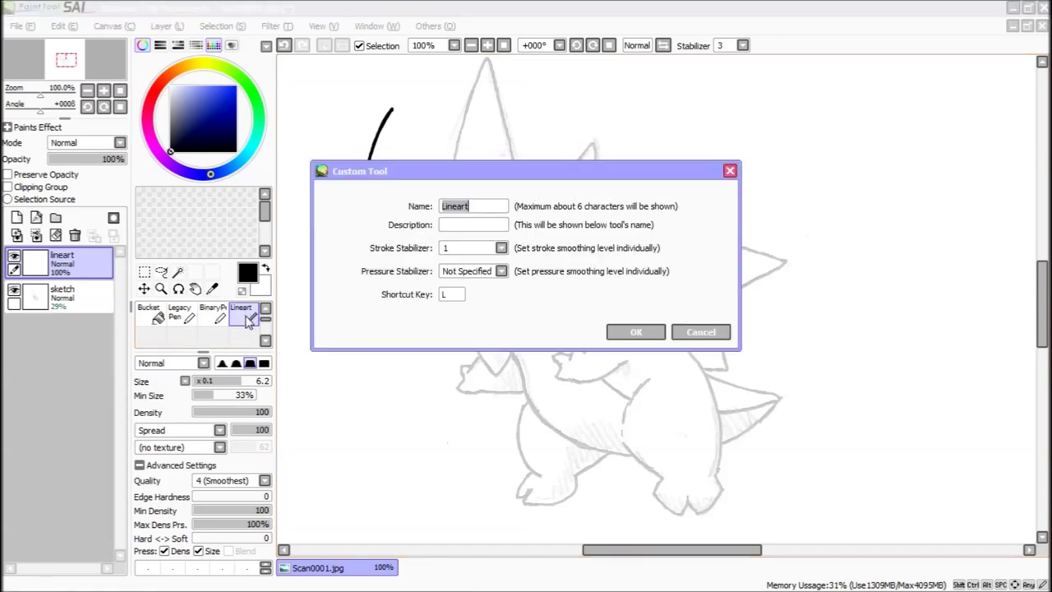
click(503, 248)
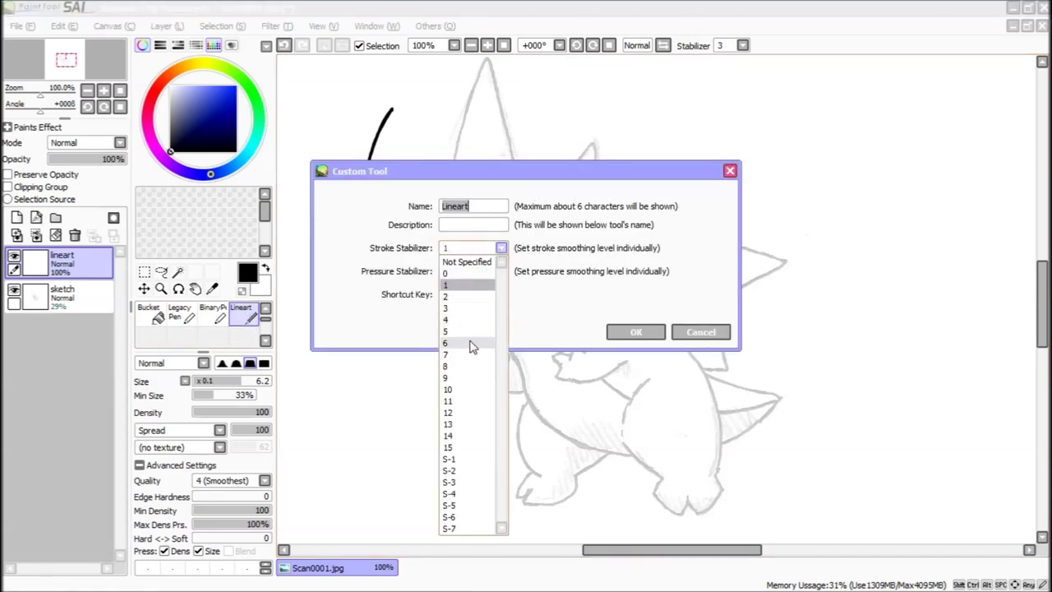
click(465, 494)
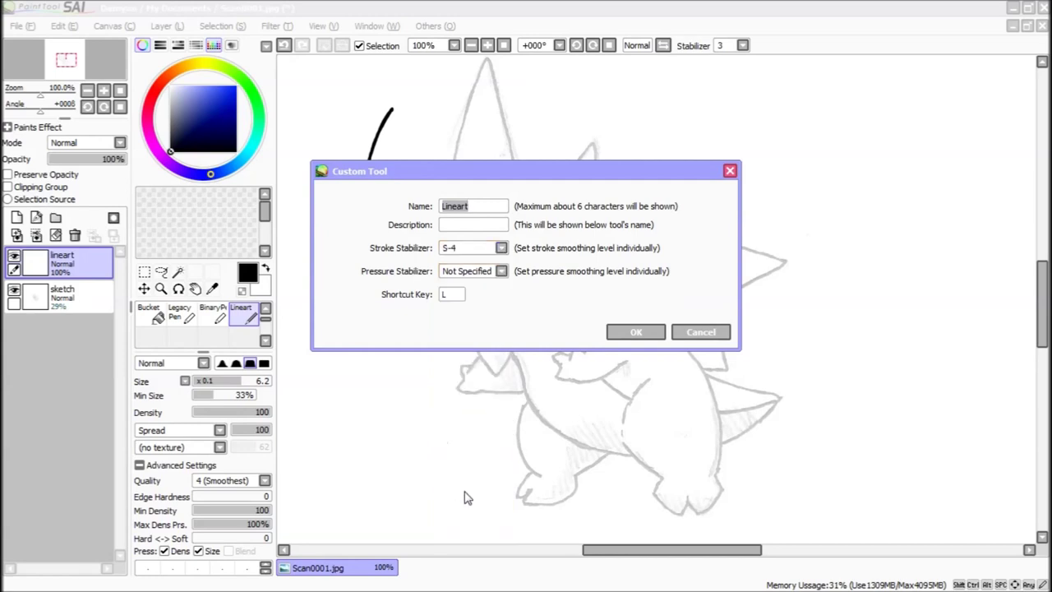
click(635, 332)
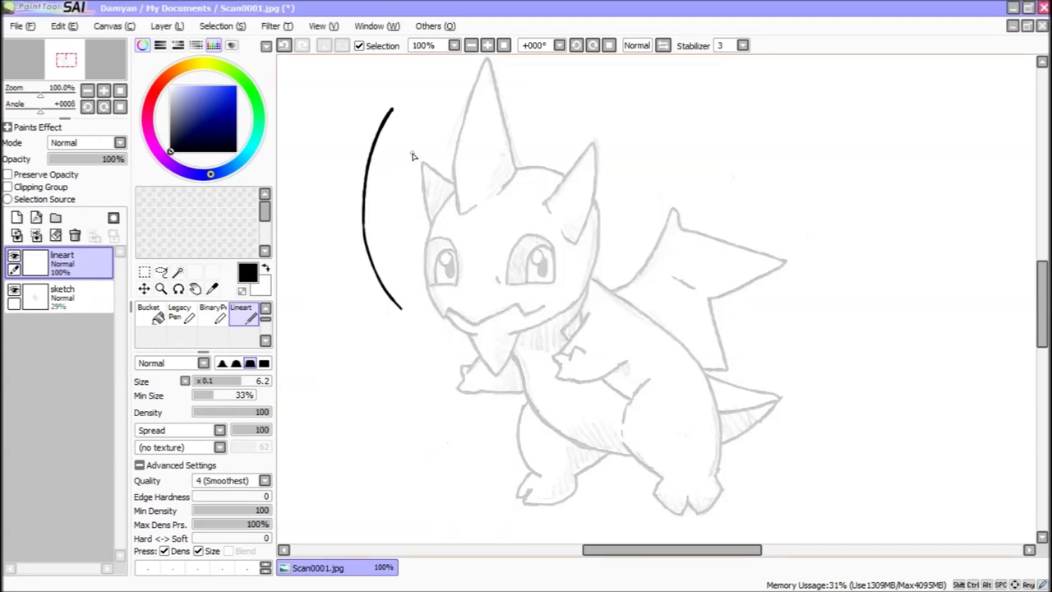
mouse_move(380, 90)
mouse_down()
mouse_move(352, 134)
mouse_move(364, 305)
mouse_move(401, 352)
mouse_up()
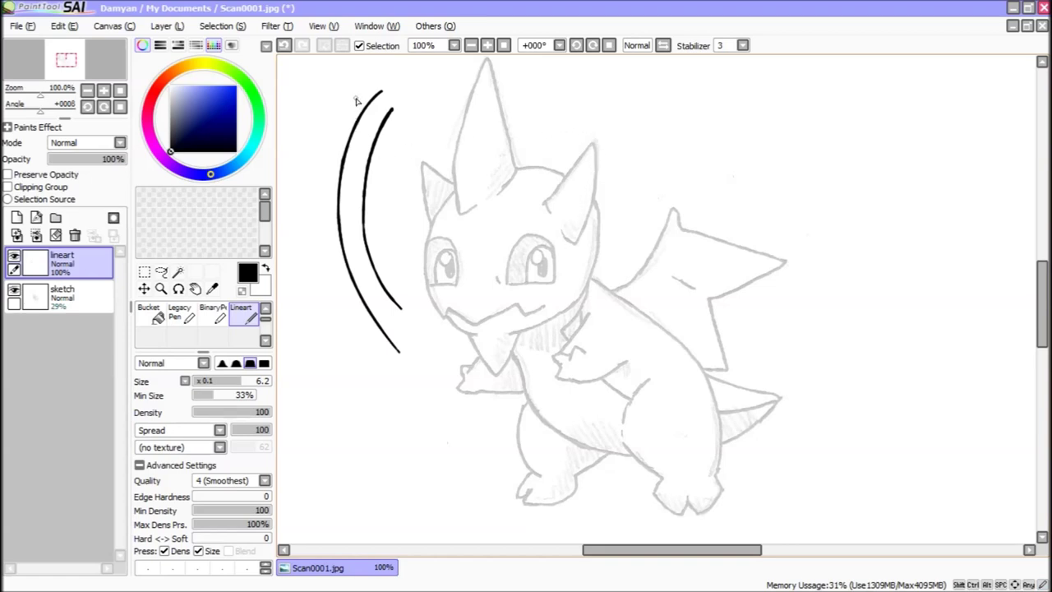
drag(353, 92, 334, 304)
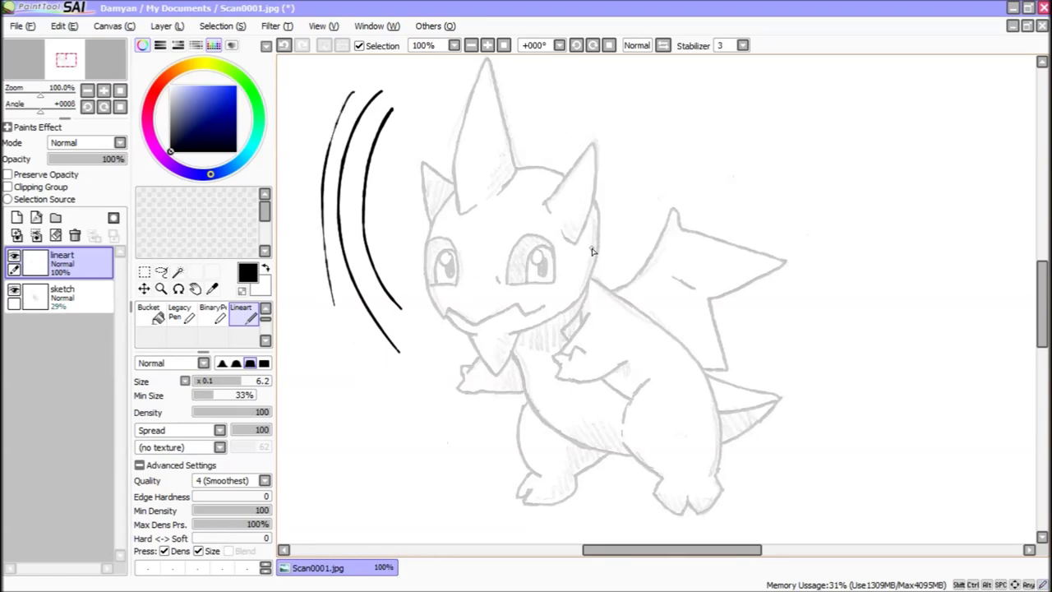
Undo the three curved test strokes and confirm S-4 as the Lineart brush's stroke stabilizer
key(ctrl+z)
key(ctrl+z)
key(ctrl+z)
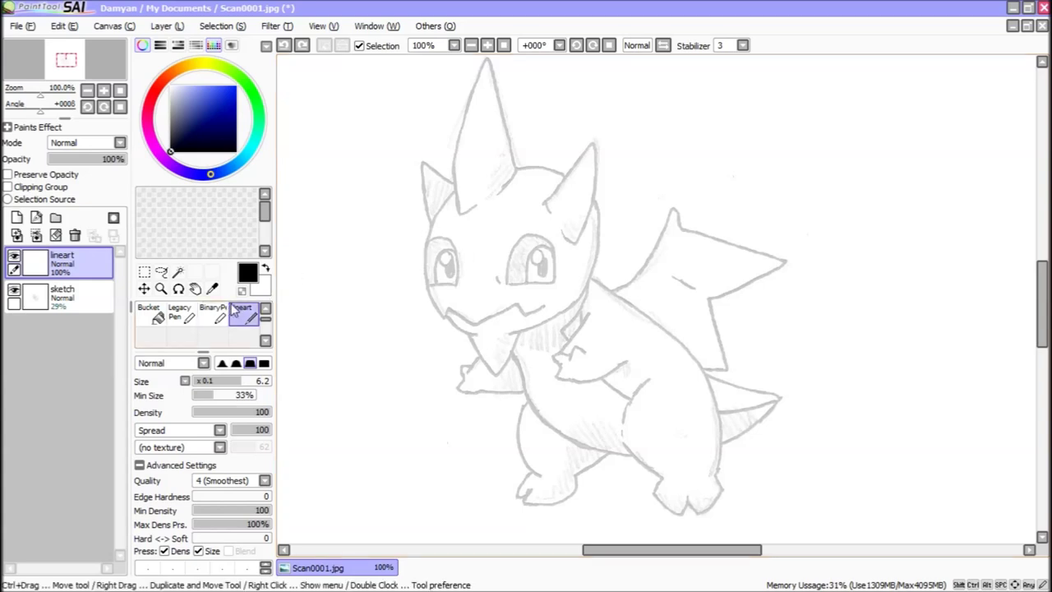
double_click(240, 313)
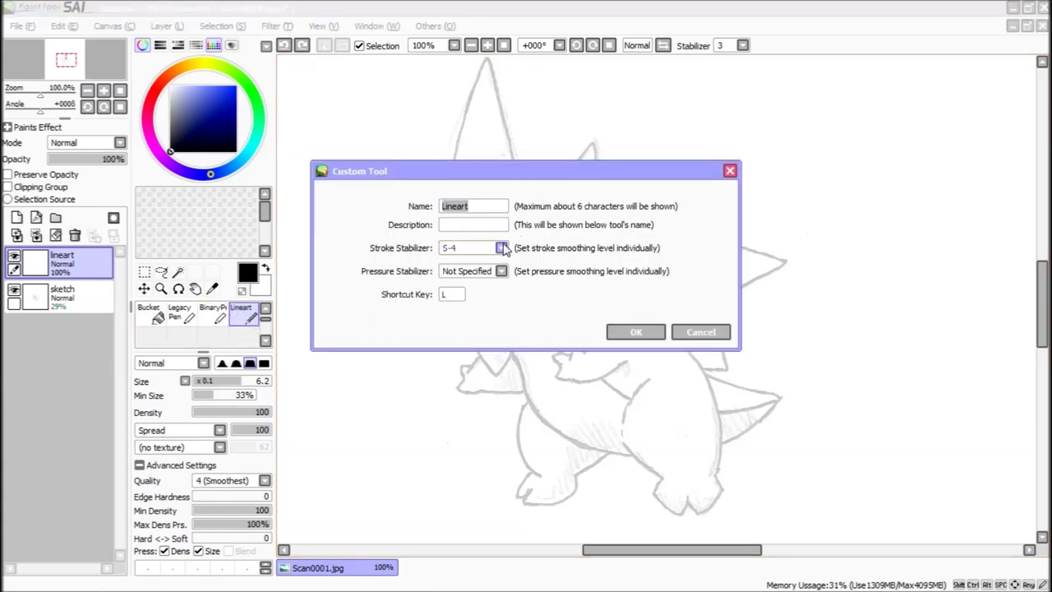
click(635, 332)
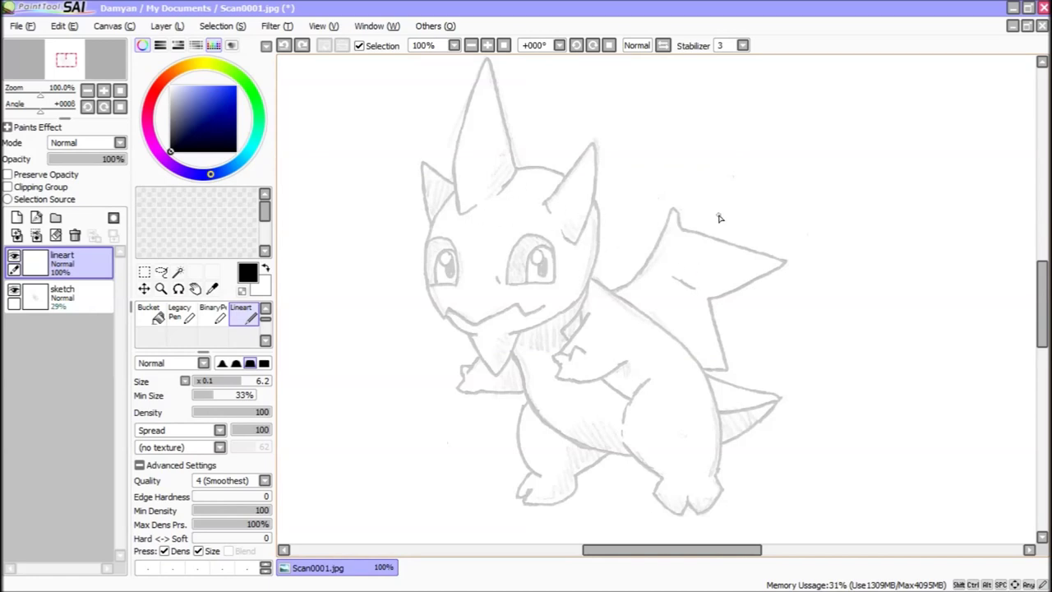
drag(1044, 296, 1044, 290)
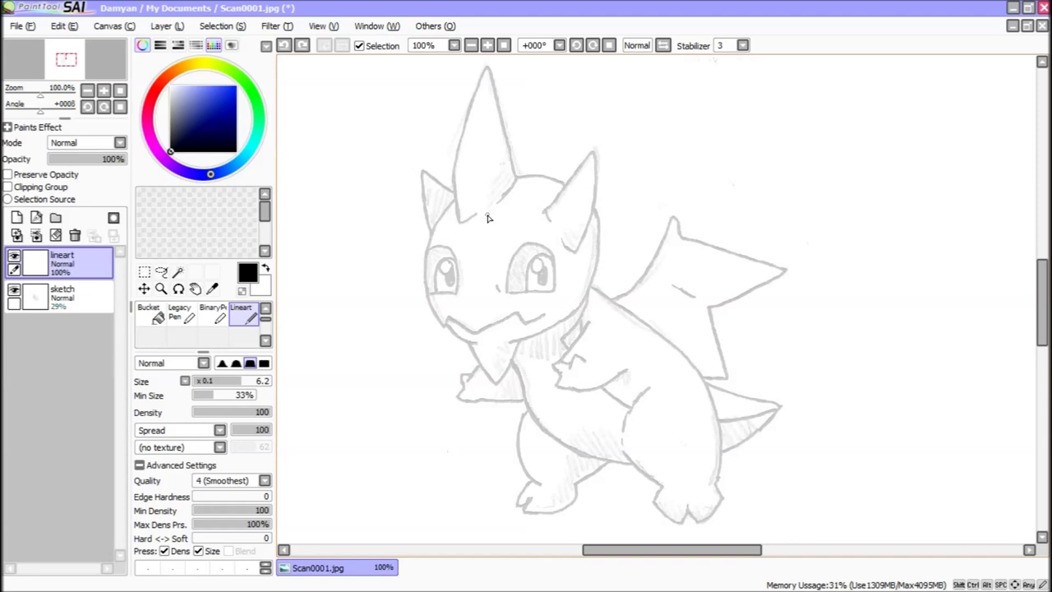
mouse_move(456, 203)
mouse_down()
mouse_move(429, 243)
mouse_move(425, 283)
mouse_move(444, 329)
mouse_up()
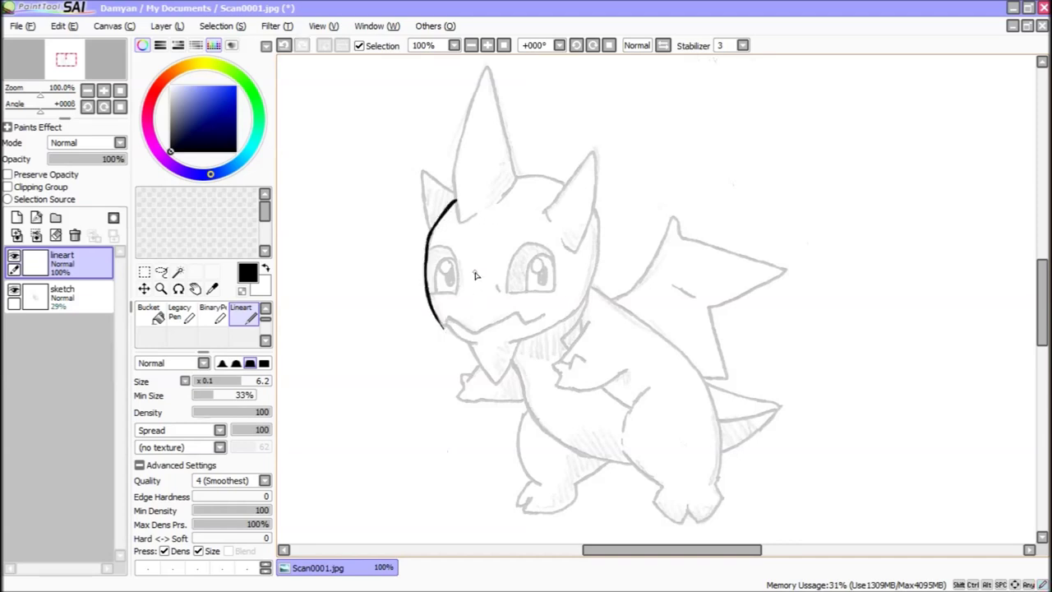
key(ctrl+z)
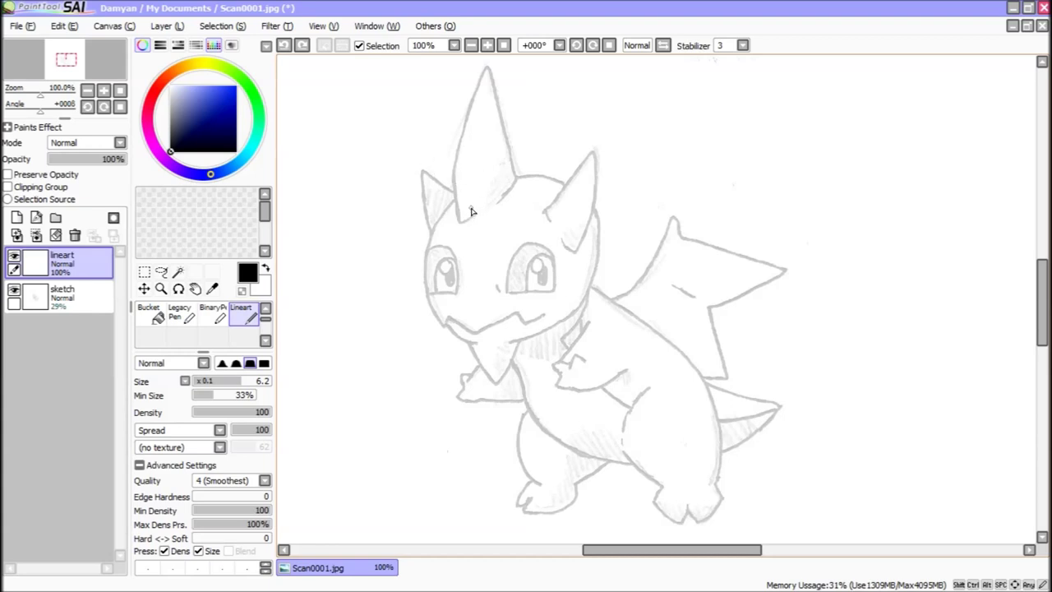
Ink the outer edge of the dragon's face and its zigzag mouth line, redrawing strokes that stray from the sketch
mouse_move(454, 197)
mouse_down()
mouse_move(428, 246)
mouse_move(463, 326)
mouse_move(442, 332)
mouse_move(450, 319)
mouse_move(480, 332)
mouse_move(520, 304)
mouse_up()
key(ctrl+z)
mouse_move(443, 332)
mouse_down()
mouse_move(500, 325)
mouse_move(476, 338)
mouse_move(518, 307)
mouse_up()
key(ctrl+z)
key(ctrl+z)
key(ctrl+z)
key(ctrl+z)
mouse_move(444, 330)
mouse_down()
mouse_move(483, 337)
mouse_move(518, 311)
mouse_move(548, 311)
mouse_up()
key(ctrl+z)
Erase the stray ends of the mouth line, and ink the lower jaw and pointed chin with the Lineart brush
key(e)
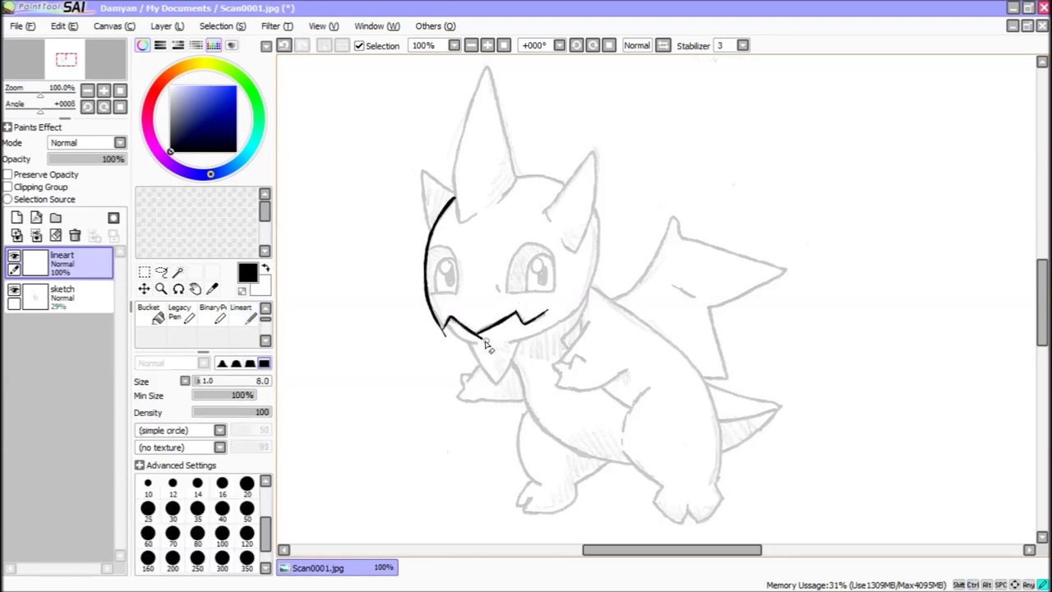
mouse_move(444, 341)
mouse_down()
mouse_move(485, 345)
mouse_move(496, 382)
mouse_move(524, 335)
mouse_move(499, 383)
mouse_up()
key(n)
key(ctrl+z)
key(ctrl+z)
key(ctrl+z)
mouse_move(474, 347)
mouse_down()
mouse_move(518, 368)
mouse_move(495, 385)
mouse_move(522, 340)
mouse_up()
key(ctrl+z)
key(ctrl+z)
Ink the rounded cheek and back of the head from the chin up to the base of the tall horn
drag(494, 382, 594, 217)
key(ctrl+z)
mouse_move(508, 343)
mouse_down()
mouse_move(534, 334)
mouse_move(597, 223)
mouse_up()
key(ctrl+z)
mouse_move(595, 211)
mouse_down()
mouse_move(601, 237)
mouse_move(509, 344)
mouse_move(587, 292)
mouse_up()
key(ctrl+z)
key(ctrl+z)
mouse_move(509, 344)
mouse_down()
mouse_move(593, 213)
mouse_move(529, 340)
mouse_move(593, 215)
mouse_move(516, 178)
mouse_up()
key(ctrl+z)
Ink the tall central horn with its base and the two smaller pointed horns beside it
mouse_move(548, 214)
mouse_down()
mouse_move(580, 164)
mouse_move(593, 204)
mouse_move(566, 251)
mouse_move(550, 225)
mouse_up()
mouse_move(463, 224)
mouse_down()
mouse_move(476, 81)
mouse_move(517, 166)
mouse_move(454, 175)
mouse_move(497, 80)
mouse_move(483, 64)
mouse_move(507, 201)
mouse_up()
key(ctrl+z)
mouse_move(462, 221)
mouse_down()
mouse_move(486, 218)
mouse_move(423, 173)
mouse_move(430, 235)
mouse_up()
Ink the belly curve and the upper and lower edges of the tail
drag(1042, 285, 1043, 299)
mouse_move(518, 310)
mouse_down()
mouse_move(523, 338)
mouse_move(608, 409)
mouse_move(524, 339)
mouse_move(686, 395)
mouse_move(786, 337)
mouse_up()
key(ctrl+z)
key(ctrl+z)
mouse_move(698, 412)
mouse_down()
mouse_move(762, 380)
mouse_move(783, 349)
mouse_up()
mouse_move(782, 357)
mouse_down()
mouse_move(748, 356)
mouse_move(687, 323)
mouse_up()
key(ctrl+z)
Ink the dragon's curved back from the head down to the near hip, redoing strokes that miss the sketch
mouse_move(596, 238)
mouse_down()
mouse_move(722, 413)
mouse_move(703, 332)
mouse_move(725, 435)
mouse_up()
key(ctrl+z)
key(ctrl+z)
drag(707, 336, 717, 445)
key(ctrl+z)
key(ctrl+z)
key(ctrl+z)
mouse_move(595, 238)
mouse_down()
mouse_move(643, 279)
mouse_move(723, 389)
mouse_move(628, 272)
mouse_move(707, 339)
mouse_up()
key(ctrl+z)
key(ctrl+z)
key(ctrl+z)
Ink the inner and outer edges of the near leg and refine the back and belly lines
drag(622, 405, 682, 451)
drag(689, 325, 715, 436)
key(ctrl+z)
drag(593, 236, 731, 338)
key(ctrl+z)
mouse_move(527, 360)
mouse_down()
mouse_move(544, 440)
mouse_move(621, 415)
mouse_up()
key(ctrl+z)
Ink both feet with their toe notches, following the sketch
drag(535, 433, 519, 462)
mouse_move(574, 437)
mouse_down()
mouse_move(555, 467)
mouse_move(524, 465)
mouse_up()
drag(533, 444, 519, 460)
mouse_move(659, 441)
mouse_down()
mouse_move(681, 479)
mouse_move(690, 460)
mouse_up()
mouse_move(689, 462)
mouse_down()
mouse_move(723, 457)
mouse_move(705, 476)
mouse_move(689, 462)
mouse_up()
key(ctrl+z)
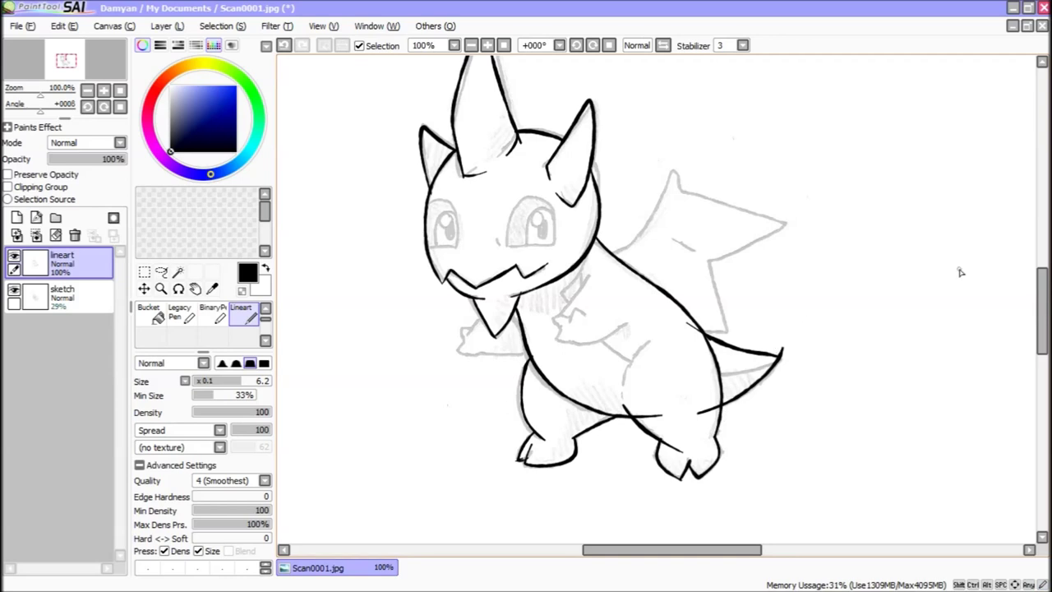
Ink both arms with their clawed hands and the outline of the wing
drag(1042, 305, 1042, 304)
drag(483, 321, 465, 344)
mouse_move(472, 334)
mouse_down()
mouse_move(461, 333)
mouse_move(464, 346)
mouse_up()
mouse_move(464, 346)
mouse_down()
mouse_move(480, 359)
mouse_move(528, 358)
mouse_up()
mouse_move(592, 310)
mouse_down()
mouse_move(549, 335)
mouse_move(572, 355)
mouse_up()
drag(565, 349, 629, 329)
mouse_move(612, 265)
mouse_down()
mouse_move(683, 197)
mouse_move(783, 232)
mouse_move(703, 262)
mouse_move(729, 327)
mouse_up()
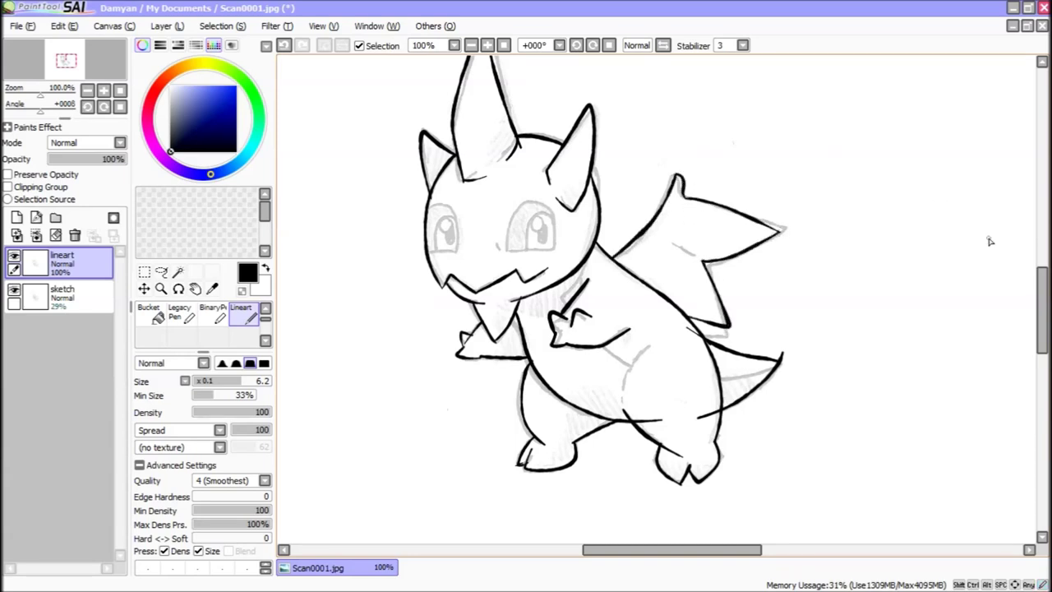
Ink the curved front of the near thigh with a broken line, redoing it until it fits the sketch
key(ctrl+z)
drag(622, 403, 648, 338)
key(ctrl+z)
key(ctrl+z)
drag(623, 389, 654, 339)
Ink the arched outlines and flat lower edges of both eyes
scroll(901, 273, up, 1)
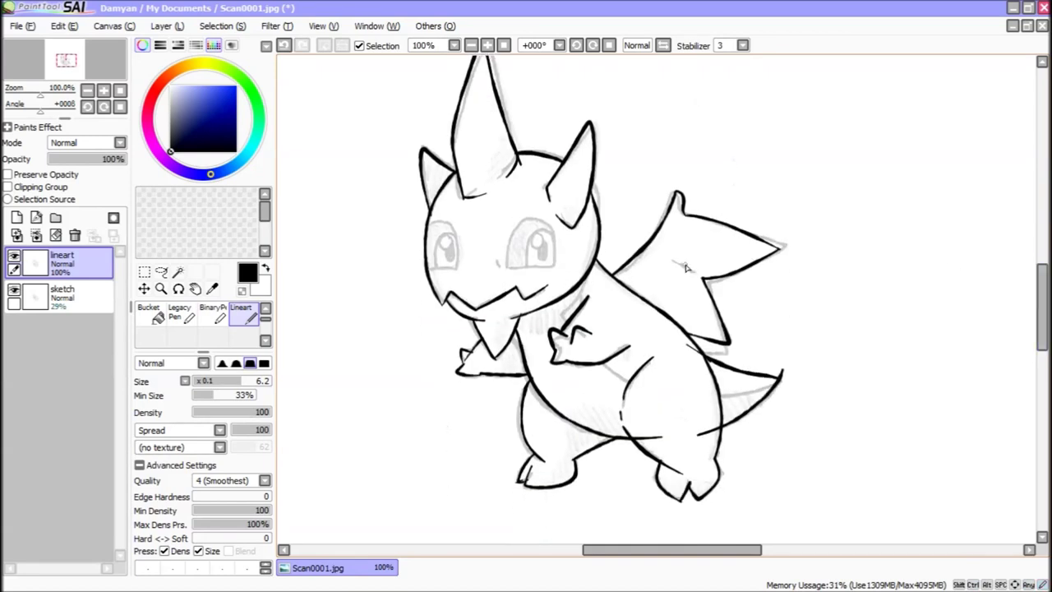
mouse_move(506, 268)
mouse_down()
mouse_move(520, 226)
mouse_move(555, 262)
mouse_up()
mouse_move(460, 269)
mouse_down()
mouse_move(429, 272)
mouse_move(446, 232)
mouse_up()
drag(427, 234, 457, 271)
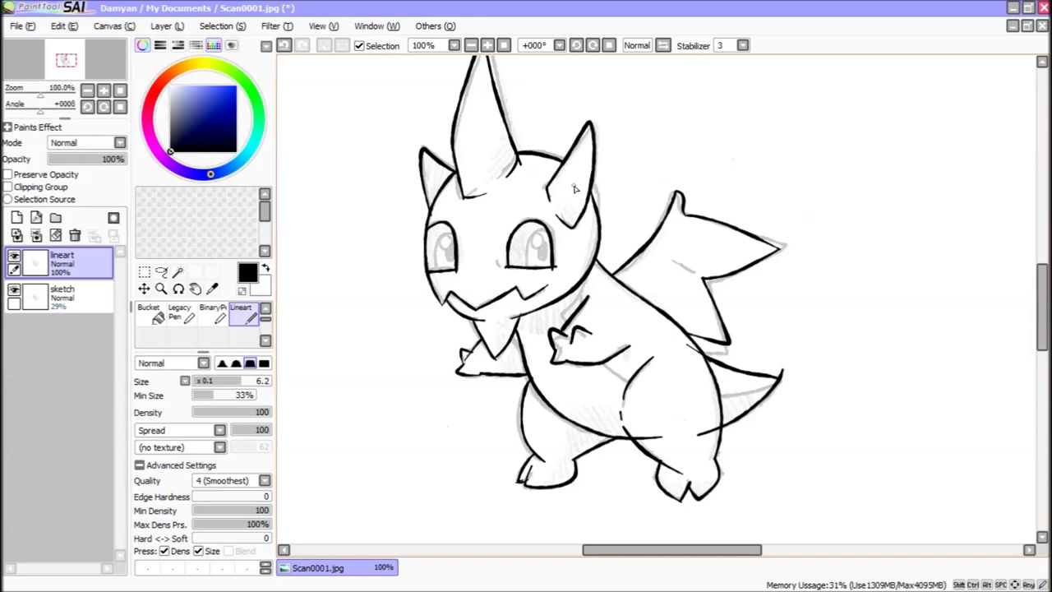
Toggle the sketch layer's visibility to examine the line art on its own
click(14, 290)
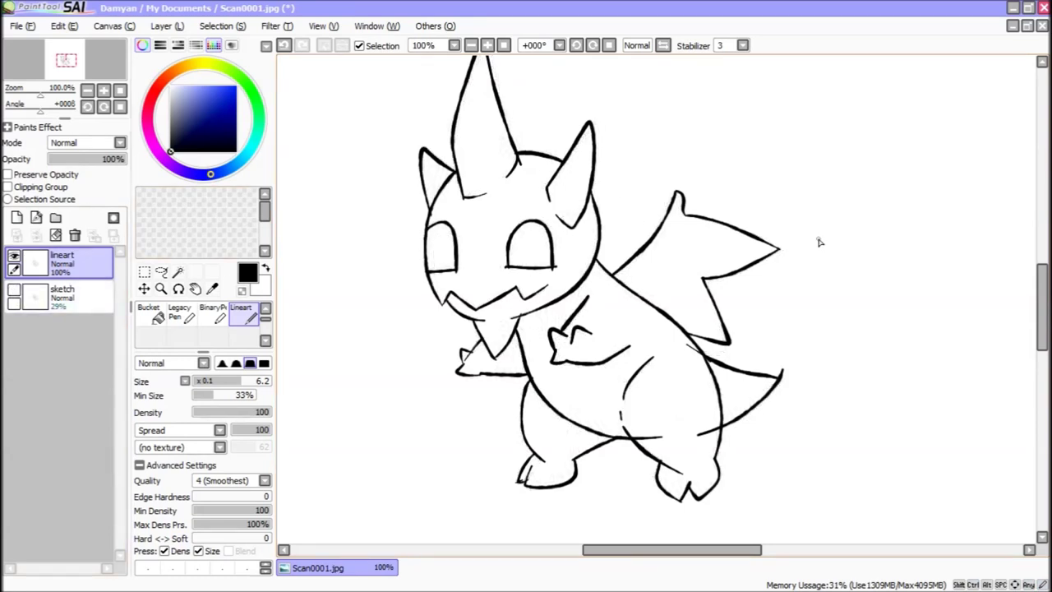
click(14, 290)
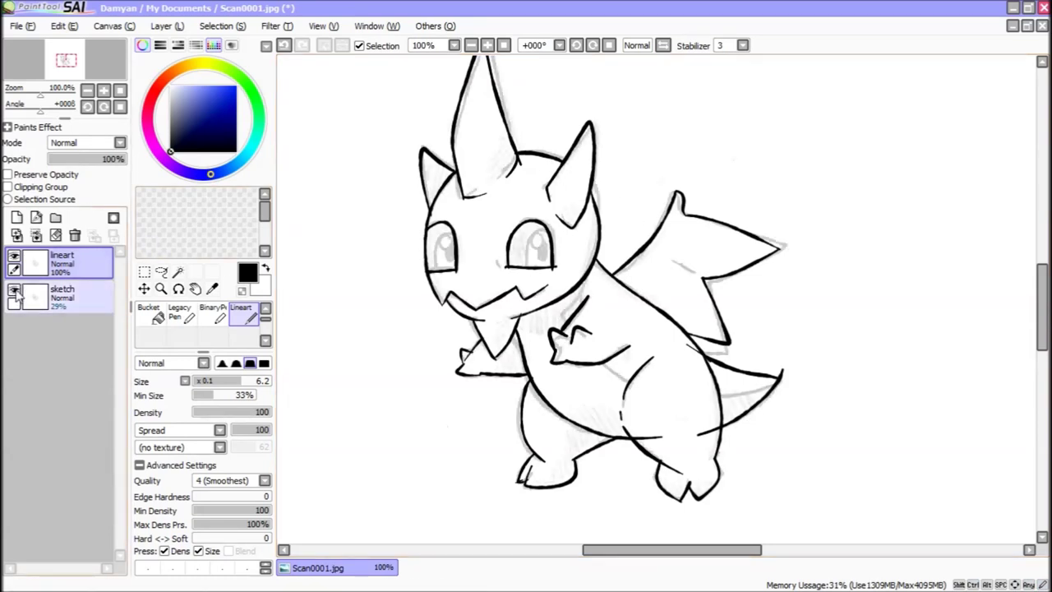
click(13, 290)
drag(1042, 289, 1042, 264)
Over the visible sketch, ink the neck fold, elbow line, tail stripe and wing crease with the Lineart brush at size 3.6
scroll(1042, 296, down, 3)
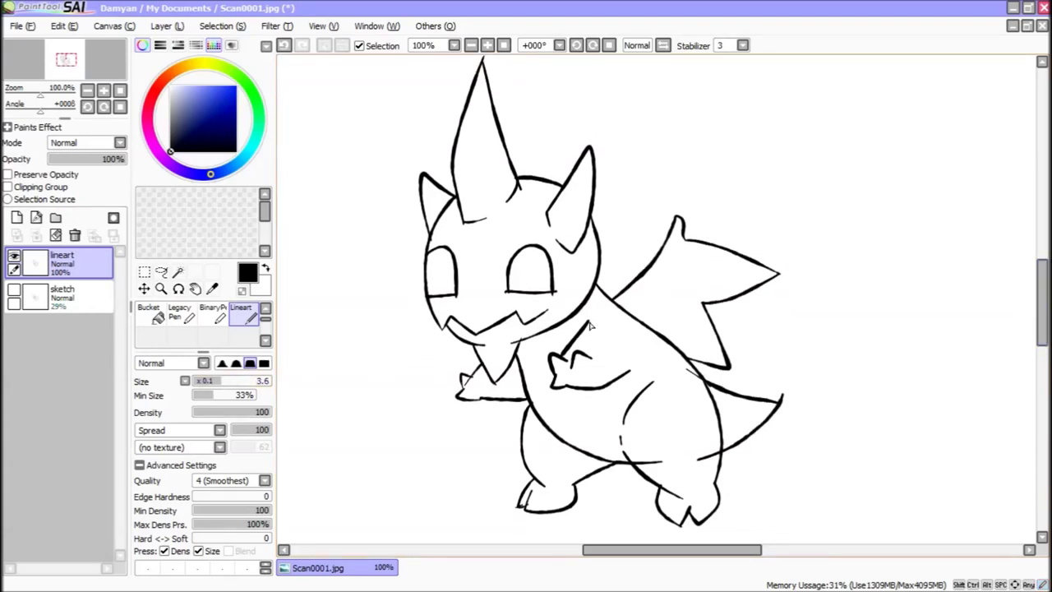
click(14, 289)
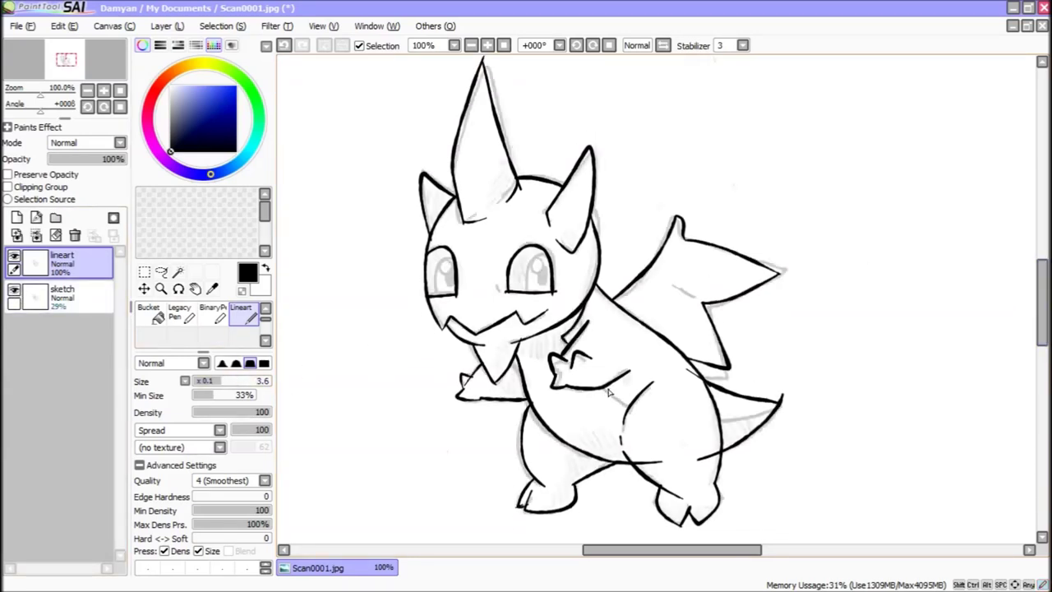
key(ctrl+z)
key(ctrl+z)
drag(608, 388, 631, 402)
drag(722, 420, 793, 402)
drag(696, 299, 673, 288)
Ink the curved iris line inside each eye and hide the sketch layer
drag(533, 251, 535, 285)
key(ctrl+z)
mouse_move(435, 259)
mouse_down()
mouse_move(449, 296)
mouse_move(428, 263)
mouse_move(450, 287)
mouse_move(429, 255)
mouse_up()
key(ctrl+z)
key(ctrl+z)
click(14, 289)
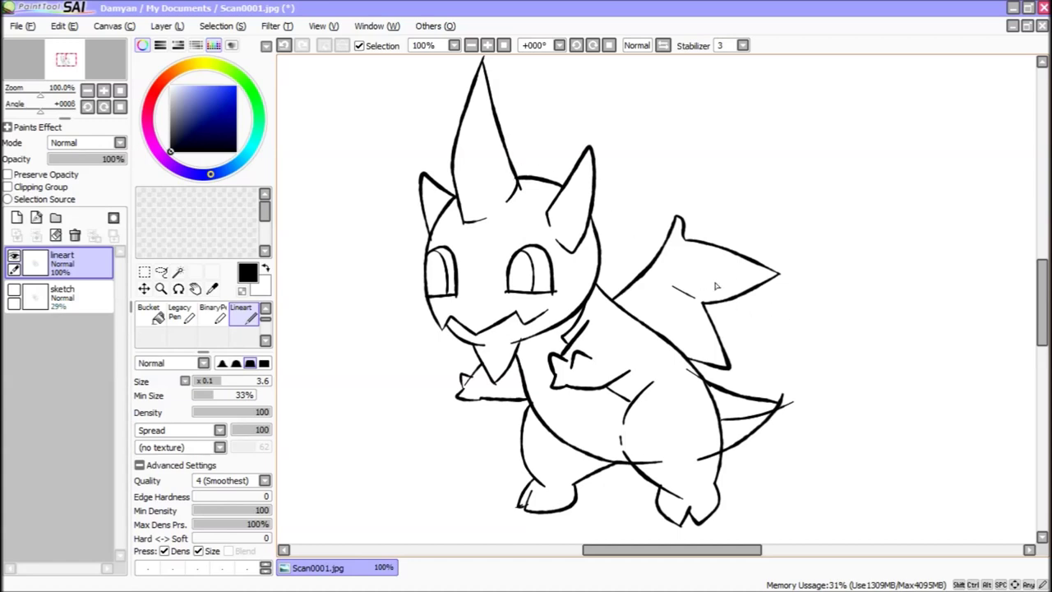
Erase the overshooting line ends around the tail, belly, horn bases, eye corners and jaw
key(e)
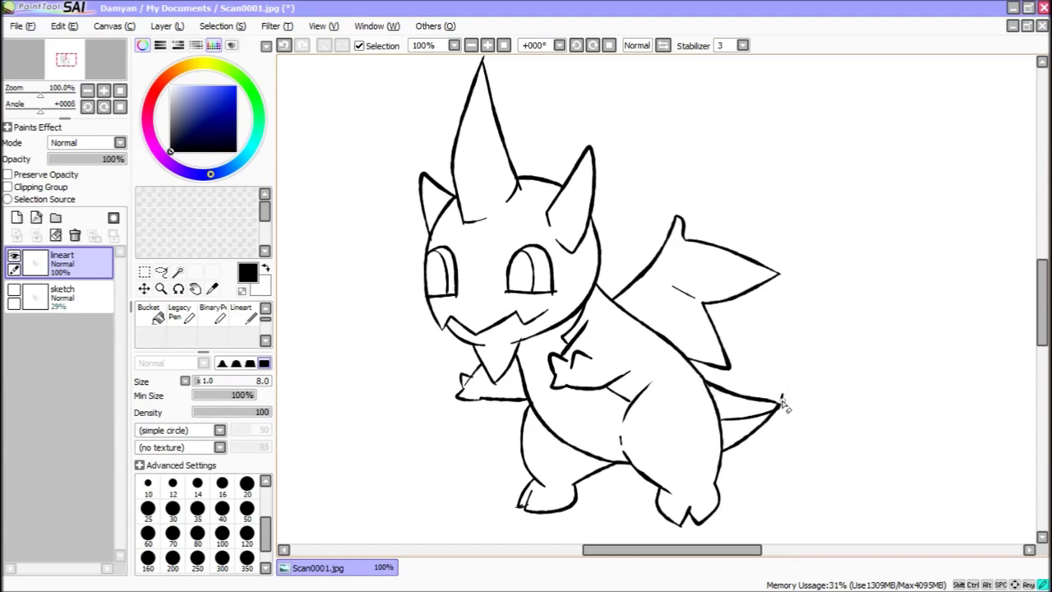
key(ctrl+space)
drag(515, 223, 631, 296)
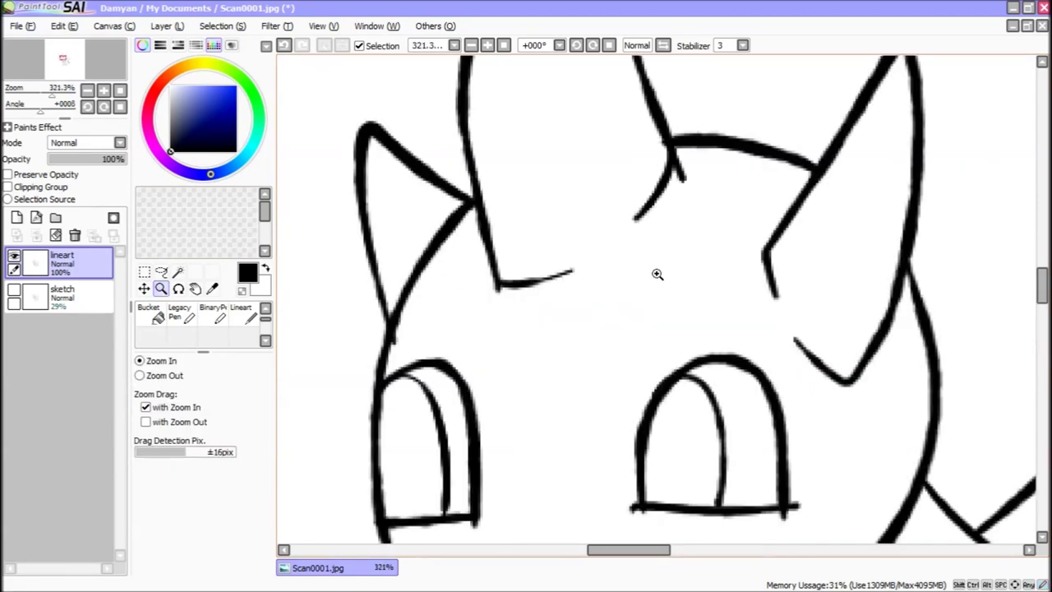
scroll(904, 288, down, 3)
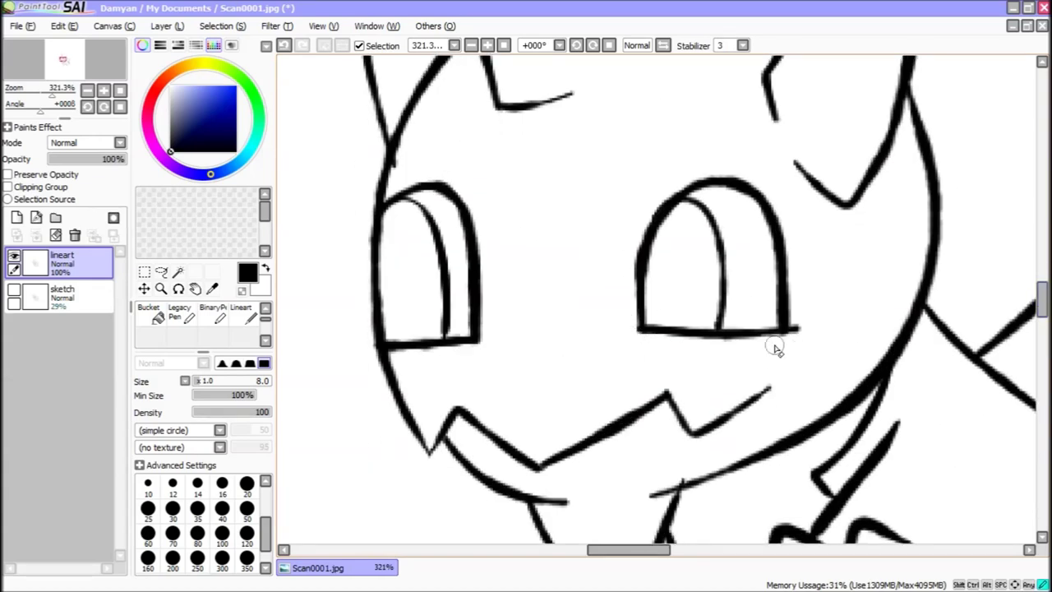
drag(1041, 297, 1038, 309)
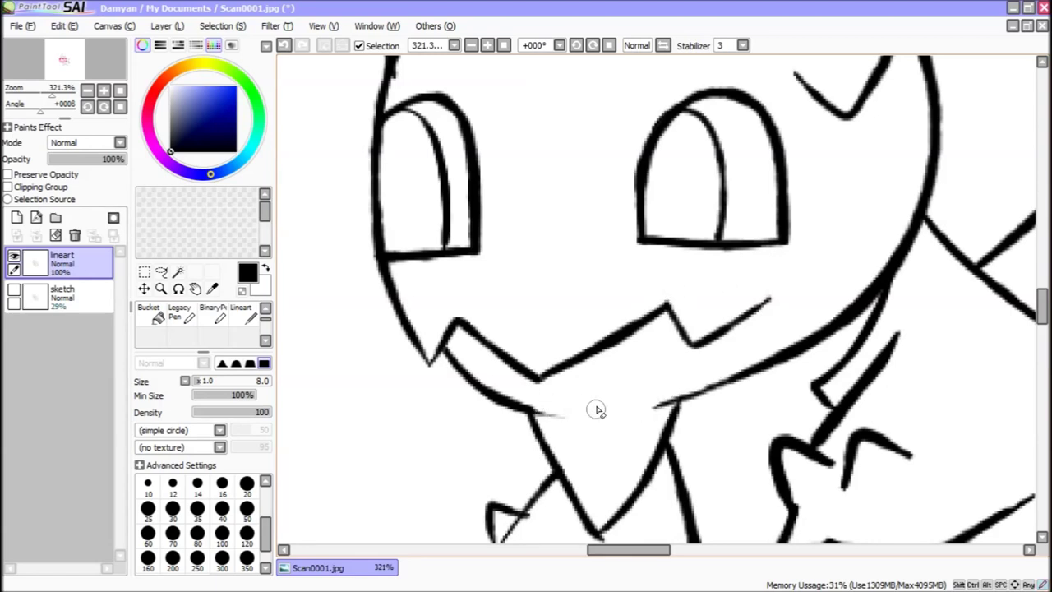
Erase the stray line ends around the fingers of the near hand
scroll(953, 306, down, 3)
mouse_move(861, 283)
mouse_down()
mouse_move(856, 300)
mouse_move(924, 277)
mouse_up()
drag(823, 284, 839, 290)
Reduce the eraser to size 3.5 for cleaning the overlapping lines around the far hand, and enlarge it again
key(bracketleft)
key(bracketleft)
key(bracketleft)
key(bracketleft)
key(bracketleft)
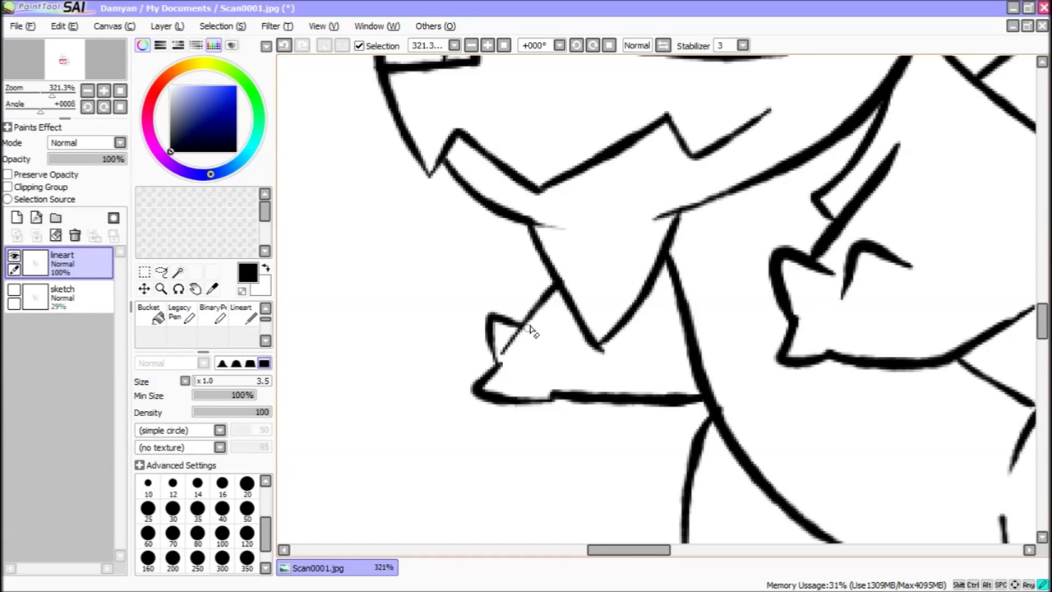
key(bracketright)
key(bracketright)
key(bracketright)
key(bracketright)
key(bracketright)
key(bracketright)
Set the eraser's size to 3.5 and clean up the overlapping lines around the far leg and foot
drag(1043, 324, 1043, 346)
key(bracketright)
key(bracketleft)
key(bracketleft)
key(bracketleft)
key(bracketleft)
key(bracketleft)
key(bracketleft)
key(bracketleft)
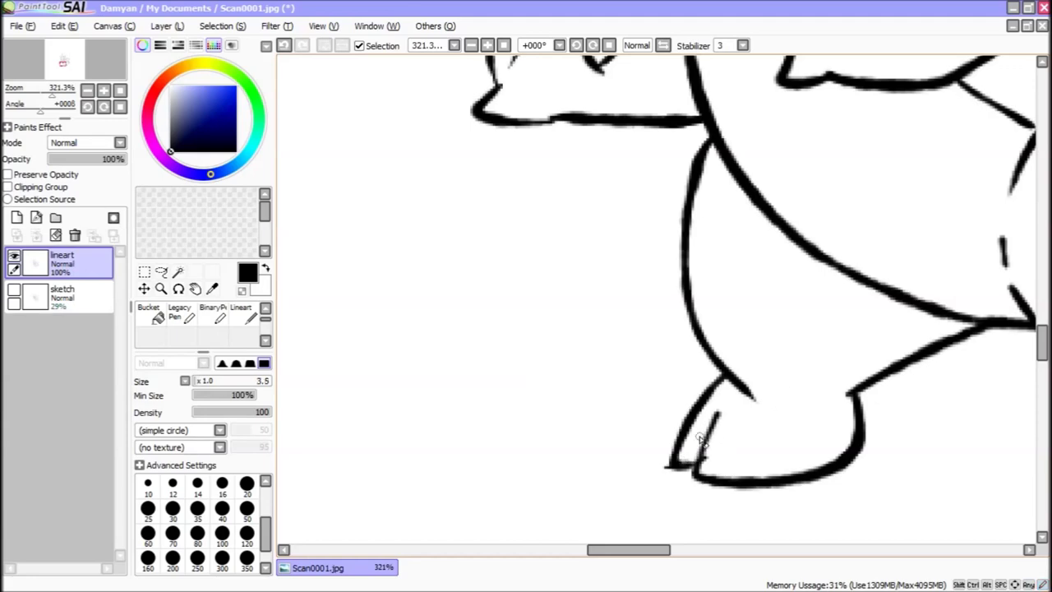
Erase the overlapping line where the tail meets the back
drag(659, 551, 723, 551)
drag(1043, 346, 1043, 324)
key(n)
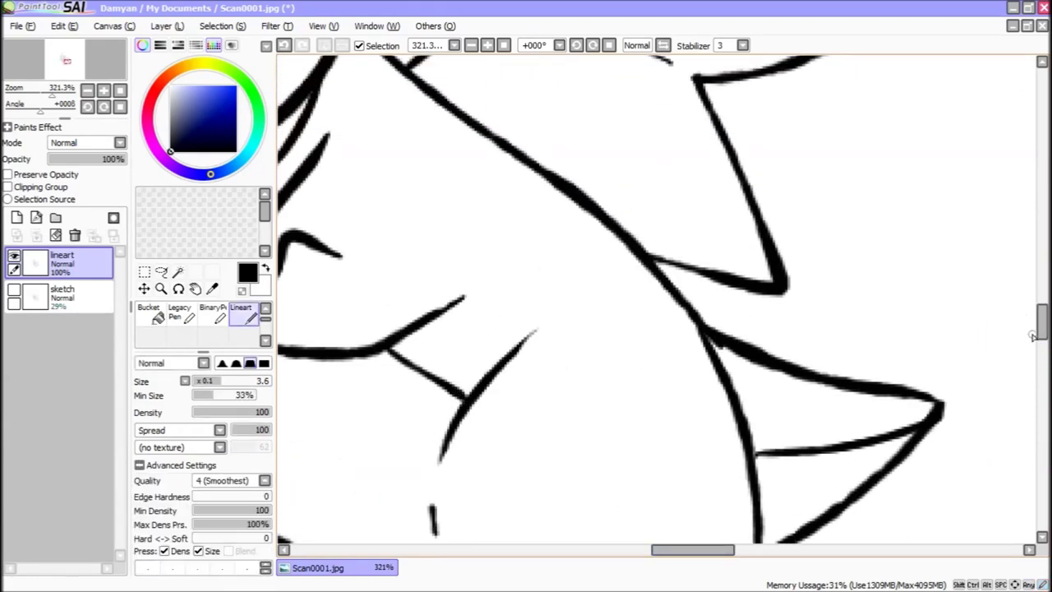
scroll(1034, 335, up, 2)
key(e)
drag(714, 431, 730, 442)
Clean up the line ends around the bases of the horns with the eraser
drag(1044, 321, 1046, 311)
drag(719, 552, 708, 553)
scroll(709, 557, left, 3)
scroll(656, 328, up, 3)
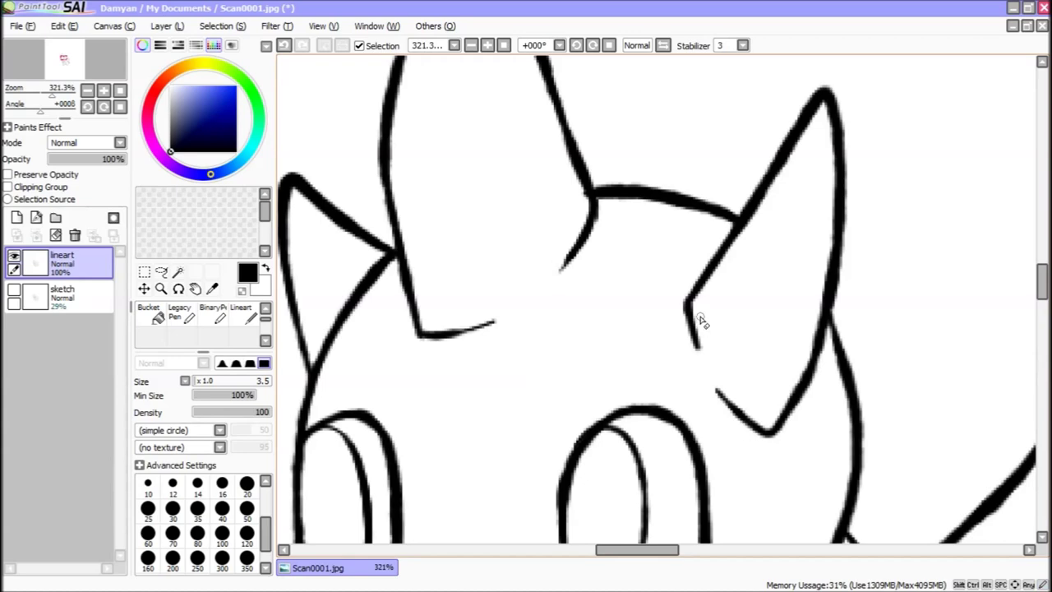
Check the eyes against the sketch, and draw a round highlight and an oval pupil in each with the size 2.6 Lineart brush
scroll(939, 364, down, 5)
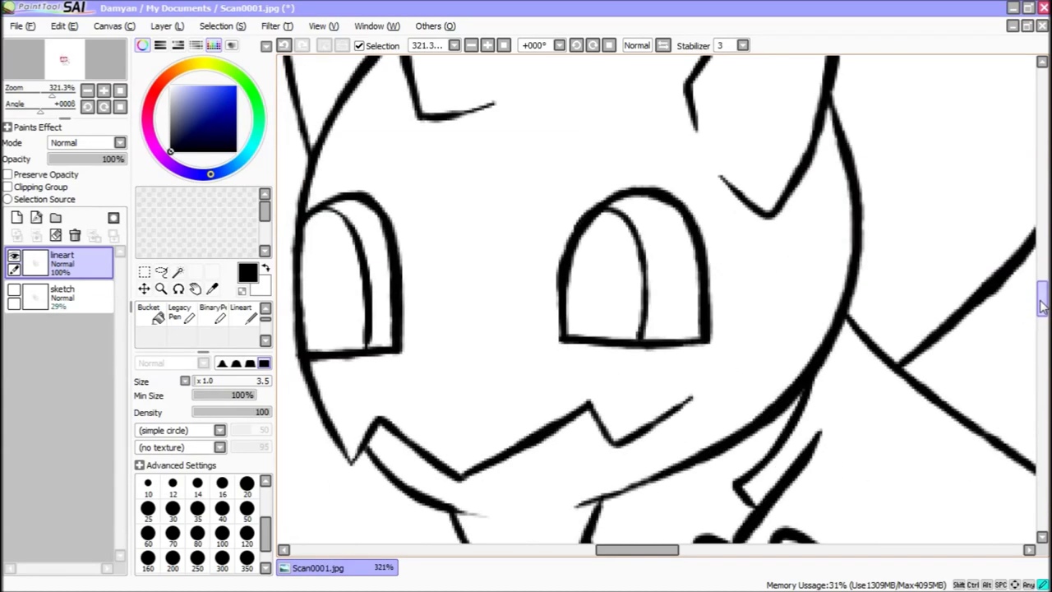
click(14, 292)
click(14, 291)
key(n)
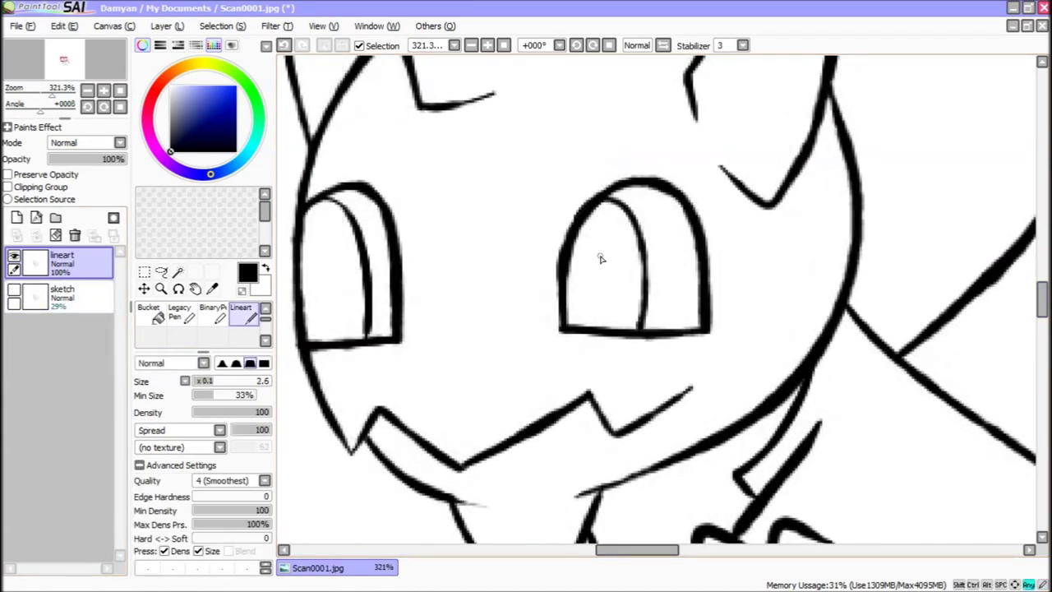
drag(577, 229, 592, 214)
drag(606, 263, 609, 244)
drag(319, 221, 334, 249)
Fill both oval pupils with black using the Bucket tool and return the view to 100%
key(g)
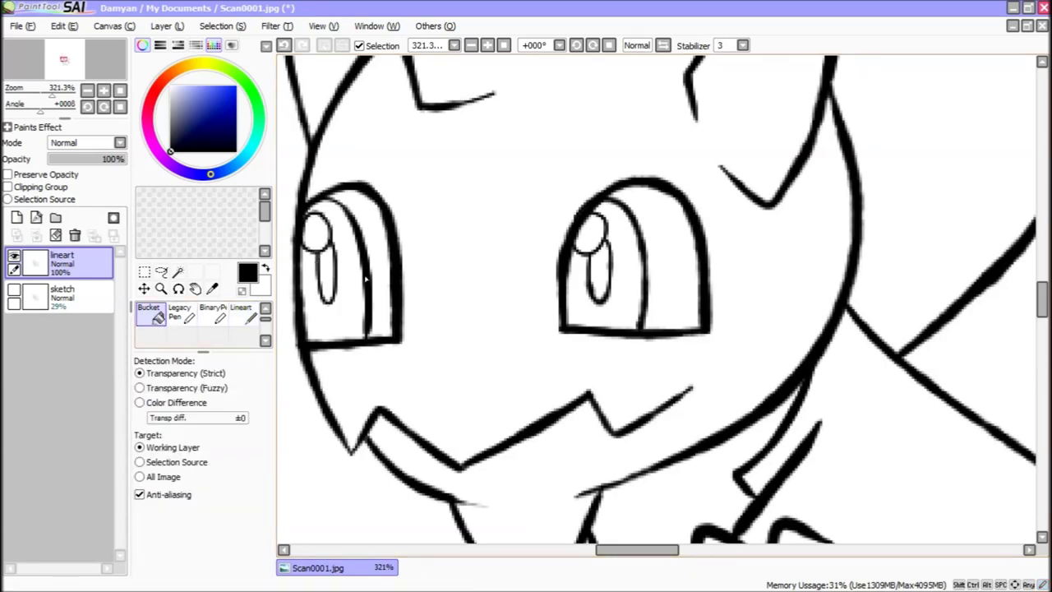
click(327, 275)
click(600, 276)
click(87, 91)
click(87, 90)
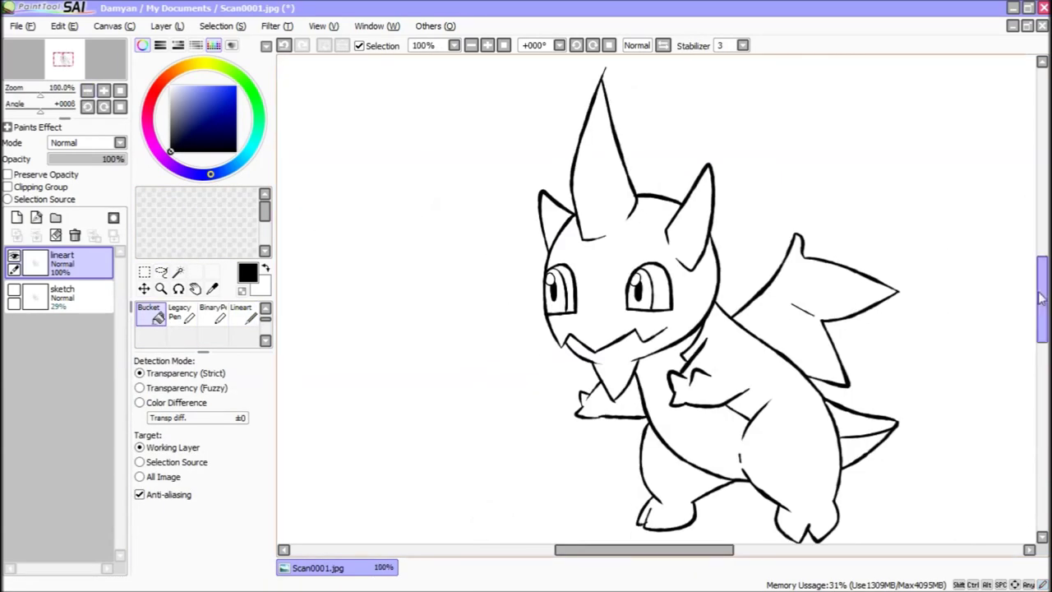
click(161, 288)
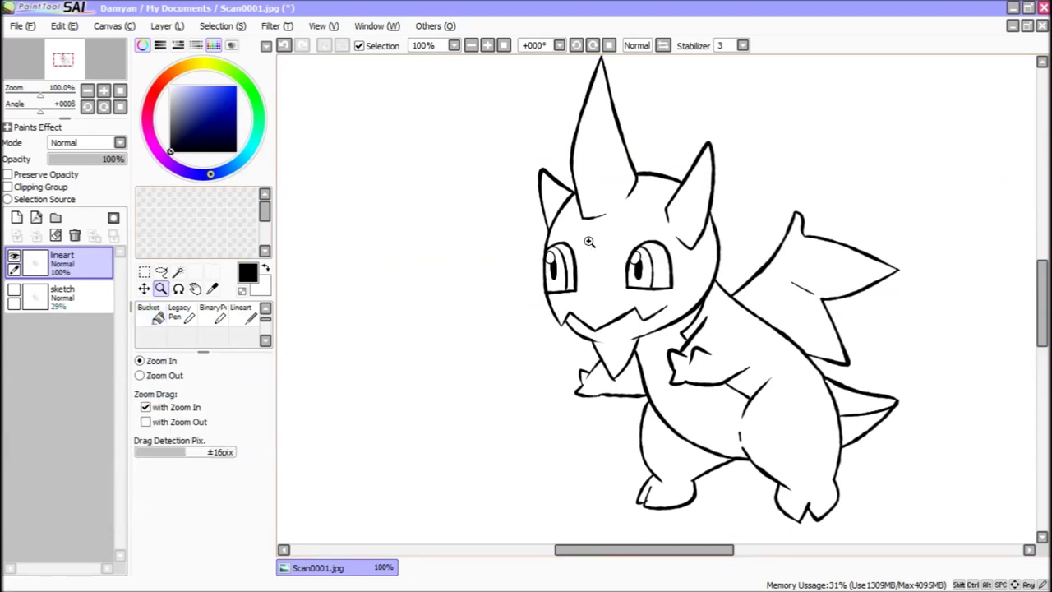
Erase the inner iris curve and the highlight edge of the dragon's far eye
drag(532, 220, 692, 303)
key(e)
mouse_move(411, 253)
mouse_down()
mouse_move(394, 236)
mouse_move(430, 298)
mouse_move(383, 275)
mouse_move(383, 298)
mouse_move(355, 321)
mouse_move(351, 301)
mouse_up()
key(e)
drag(440, 319, 441, 428)
Redraw the iris curve and round highlight in the far eye, and fill its pupil with black using the Bucket tool
key(n)
drag(354, 249, 438, 434)
key(ctrl+z)
mouse_move(353, 246)
mouse_down()
mouse_move(435, 434)
mouse_move(349, 261)
mouse_move(345, 324)
mouse_up()
key(ctrl+z)
key(ctrl+z)
key(ctrl+z)
mouse_move(349, 267)
mouse_down()
mouse_move(344, 321)
mouse_move(395, 341)
mouse_move(385, 306)
mouse_up()
key(ctrl+z)
mouse_move(363, 322)
mouse_down()
mouse_move(367, 370)
mouse_move(383, 305)
mouse_up()
click(151, 315)
click(379, 337)
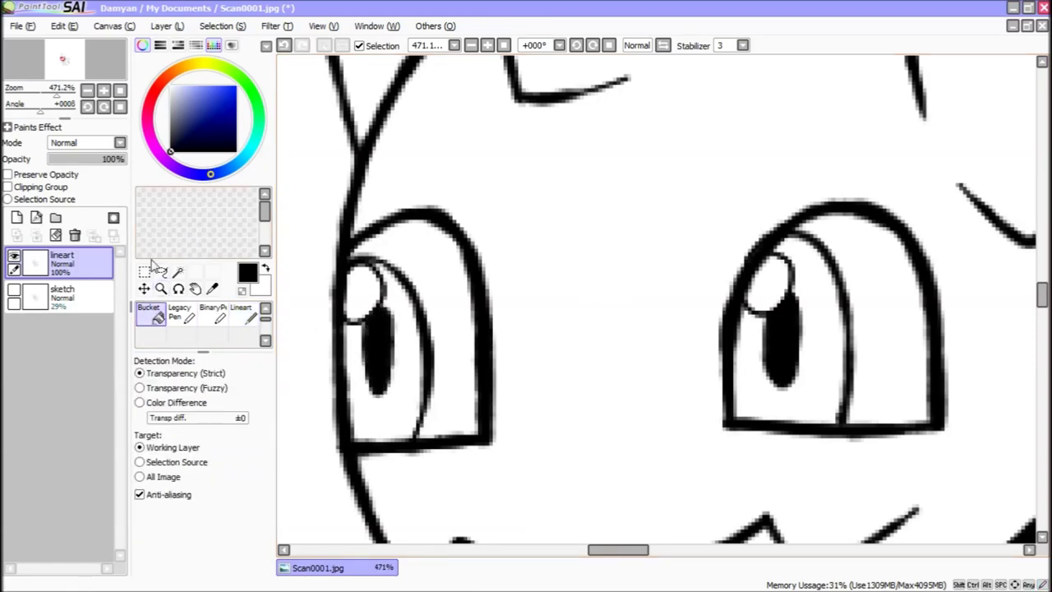
Erase the far eye's outer outline and redraw it slightly narrower with the Lineart brush at size 6.2
click(88, 90)
click(88, 90)
click(88, 91)
drag(664, 550, 688, 556)
key(e)
mouse_move(435, 282)
mouse_down()
mouse_move(401, 272)
mouse_move(427, 288)
mouse_move(426, 363)
mouse_up()
click(240, 312)
drag(233, 382, 240, 383)
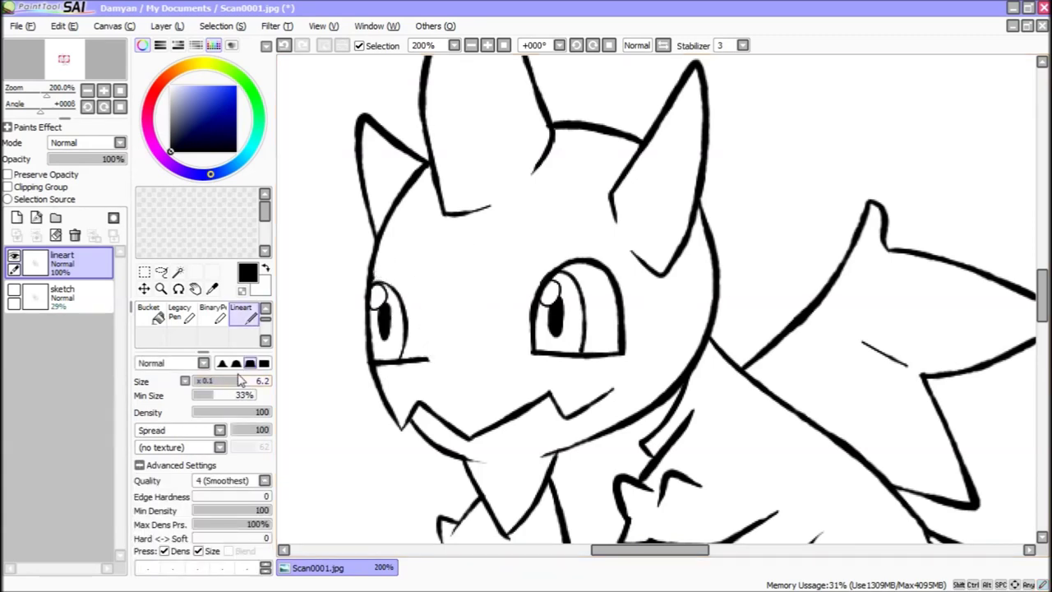
drag(374, 286, 427, 361)
key(e)
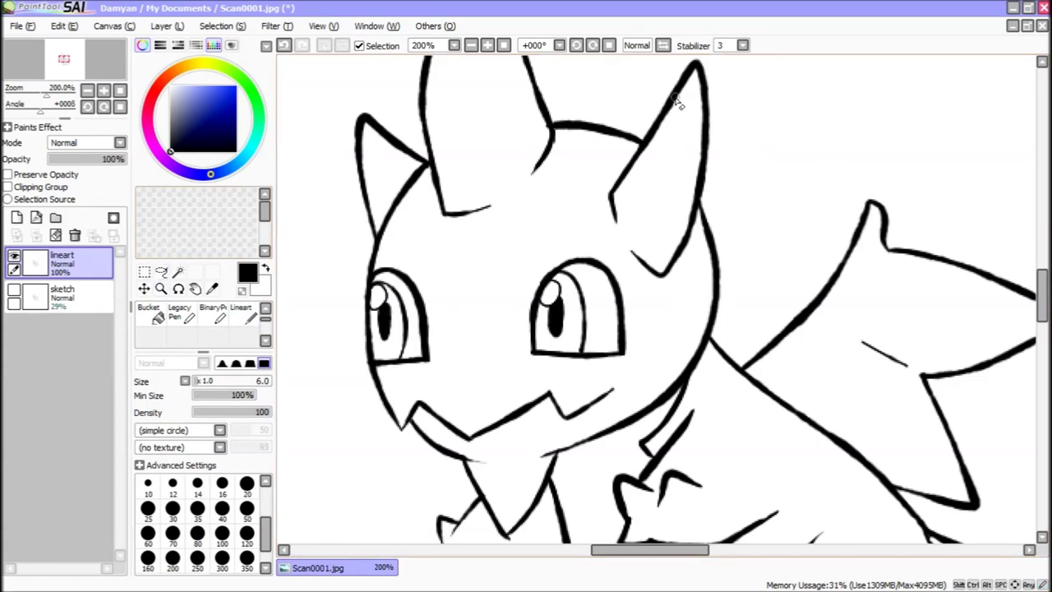
Return to 100% zoom and check the drawing's proportions by flipping the canvas view horizontally and back
key(Page_Down)
key(Page_Down)
scroll(715, 148, up, 2)
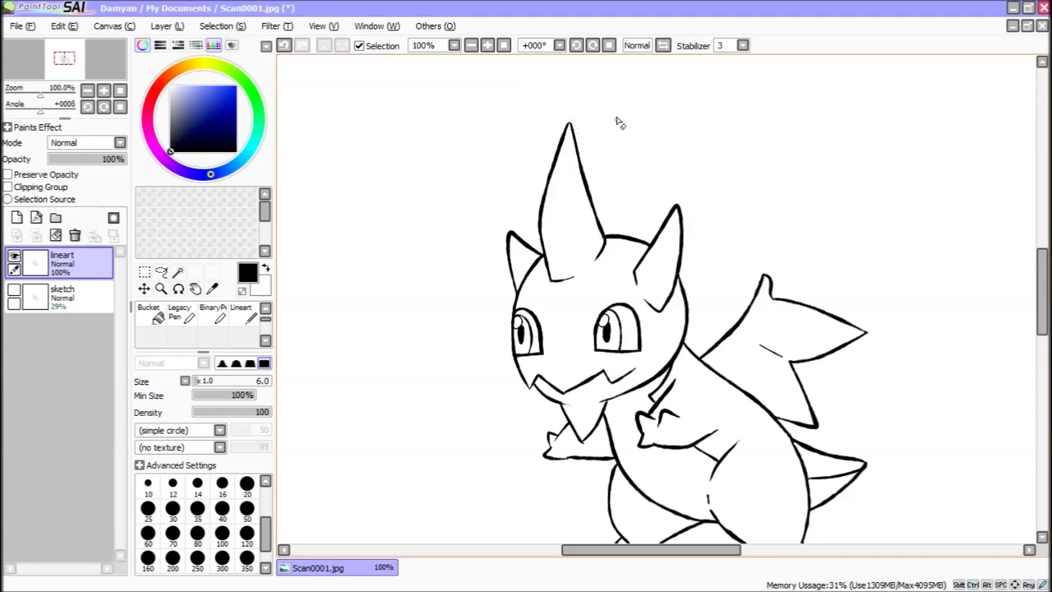
scroll(866, 197, down, 2)
click(663, 45)
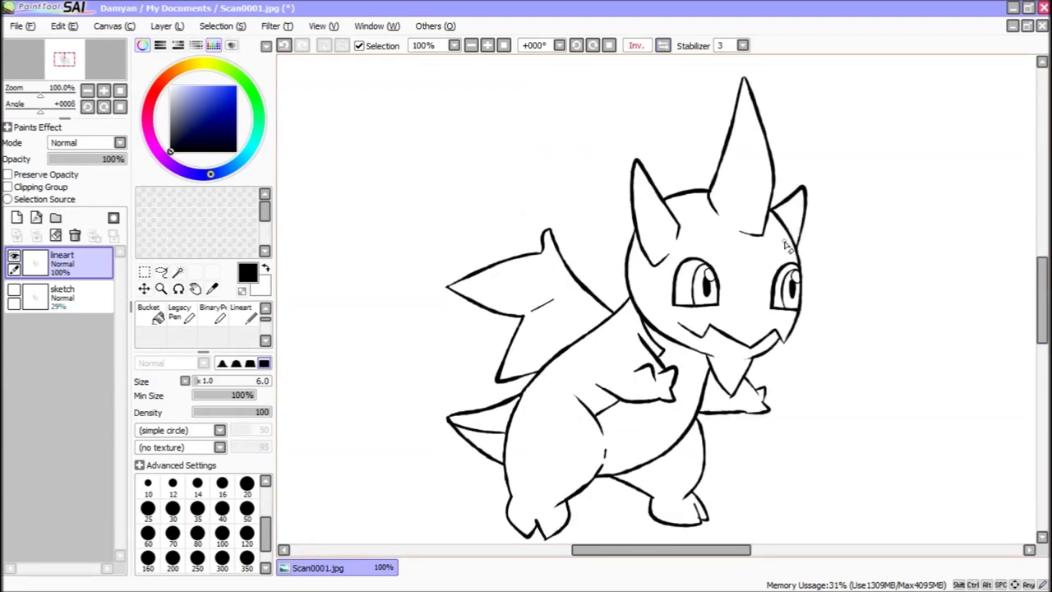
click(663, 45)
click(663, 45)
click(663, 45)
Examine the feet and the mouth and chin area up close for stray lines, then view the whole dragon at 75%
click(161, 289)
mouse_move(591, 454)
mouse_down()
mouse_move(797, 543)
mouse_move(840, 548)
mouse_up()
key(e)
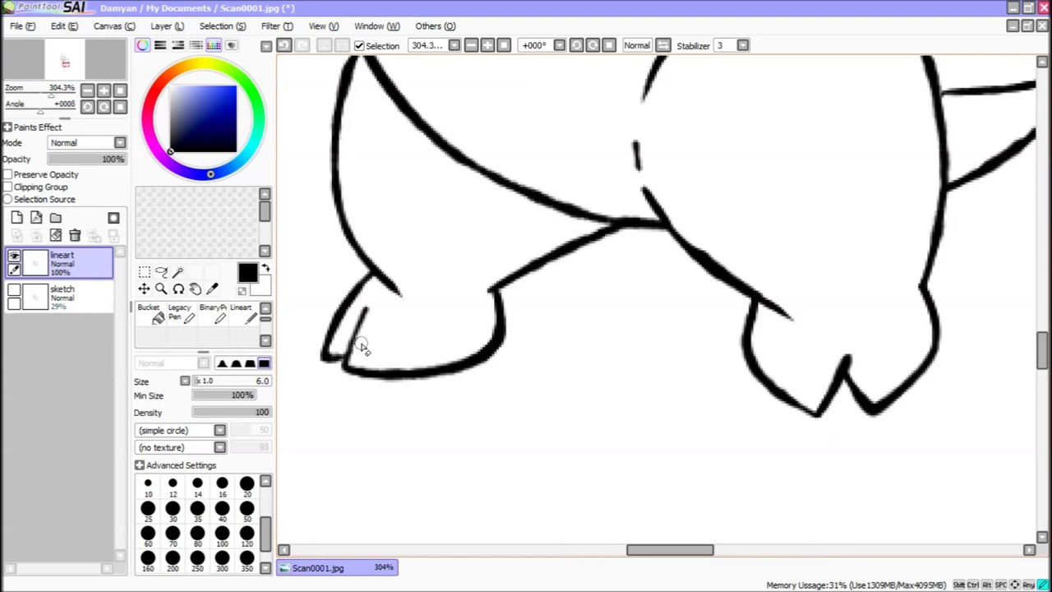
scroll(935, 424, down, 4)
drag(1047, 328, 1047, 311)
click(161, 288)
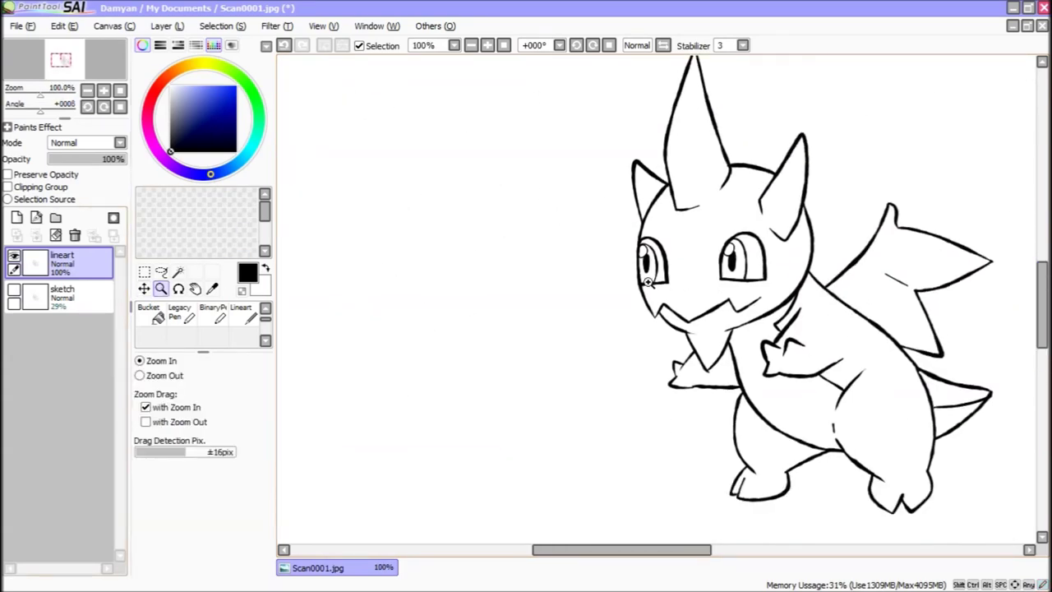
drag(637, 275, 828, 400)
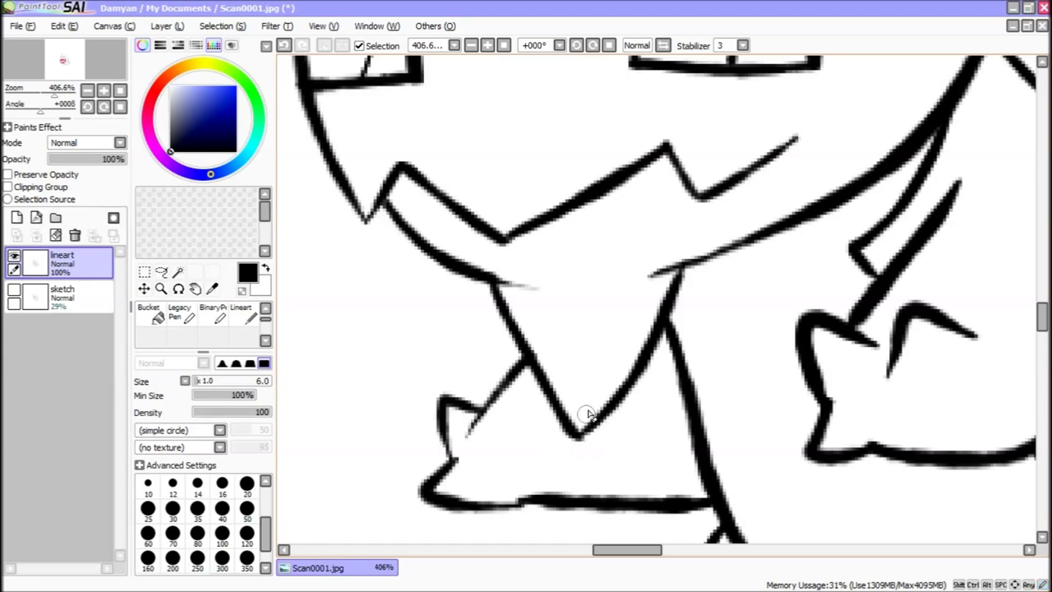
click(87, 90)
click(87, 94)
click(87, 94)
click(88, 93)
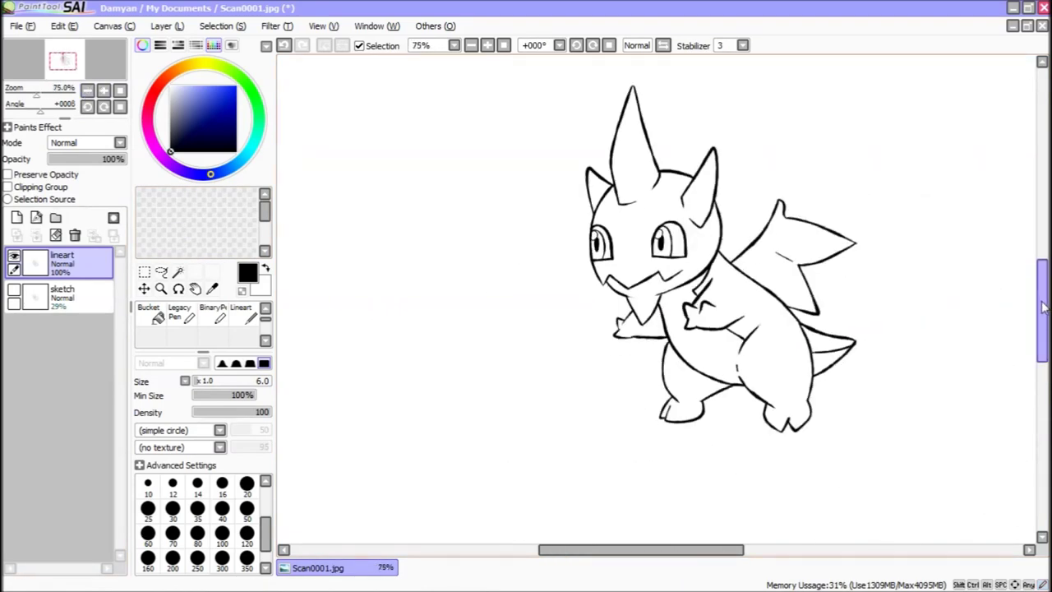
drag(1042, 305, 1041, 297)
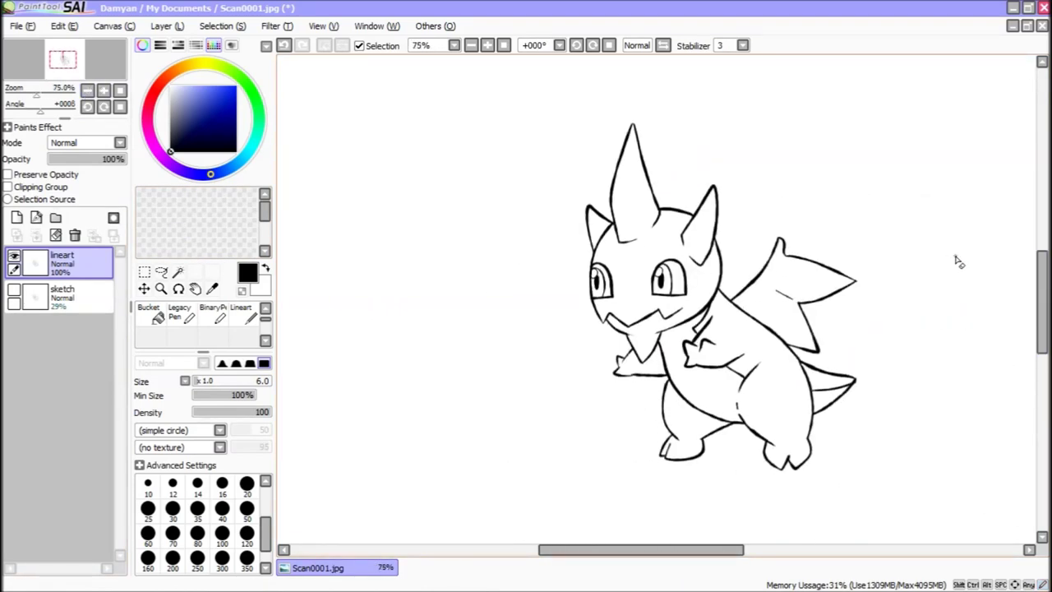
drag(1042, 298, 1041, 296)
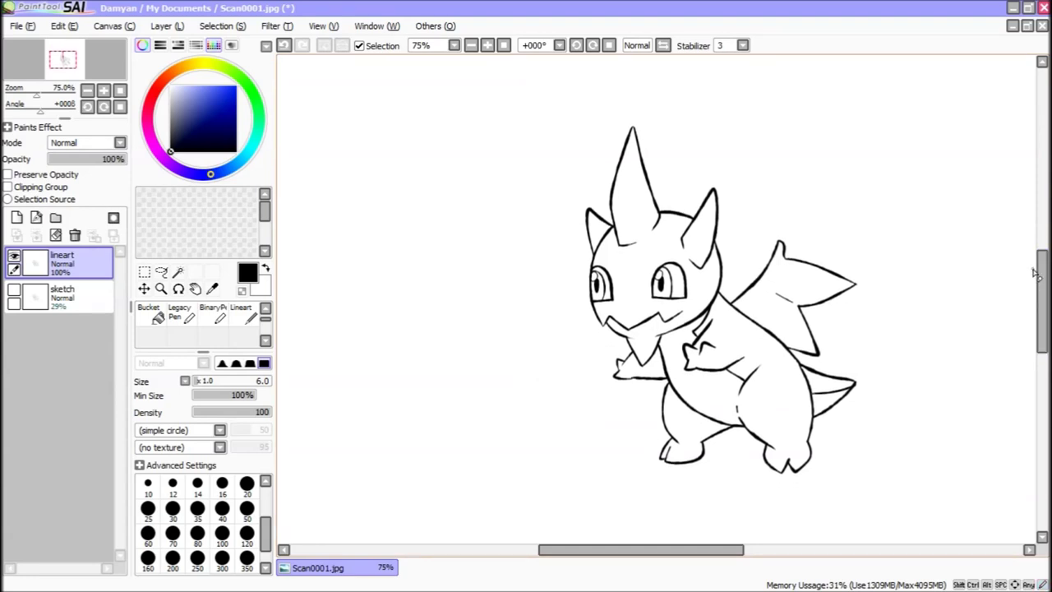
drag(1037, 273, 1041, 268)
Erase the overshooting line tip between the toes of the dragon's near foot
click(163, 287)
drag(729, 424, 844, 518)
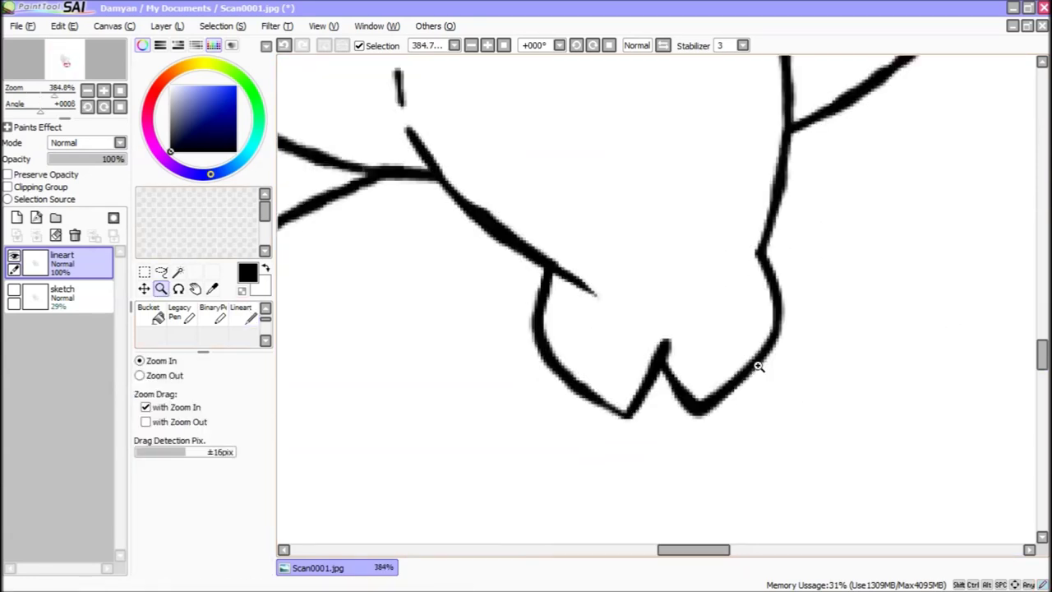
key(e)
drag(668, 341, 681, 371)
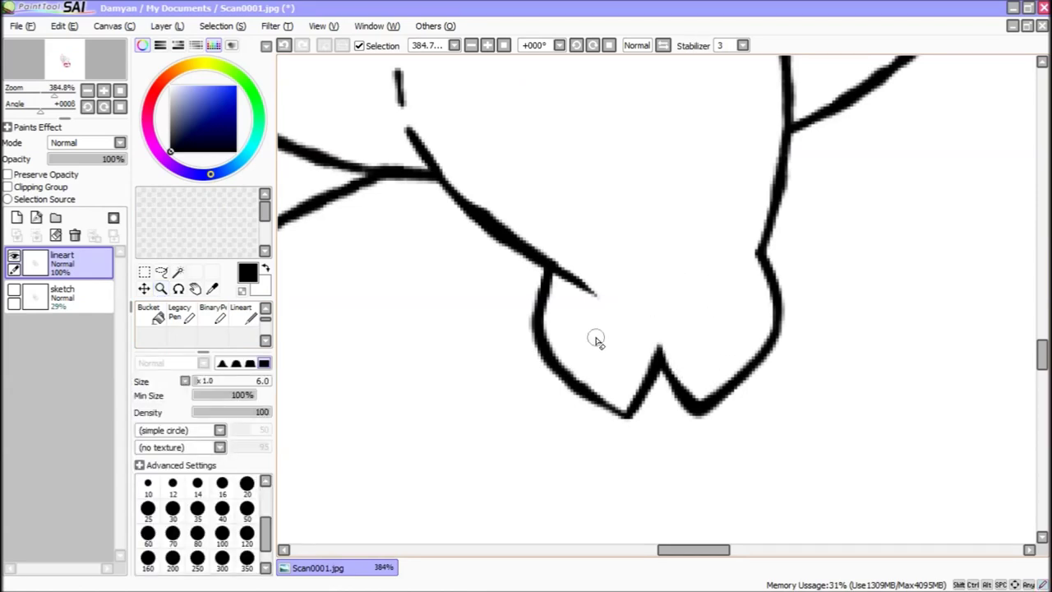